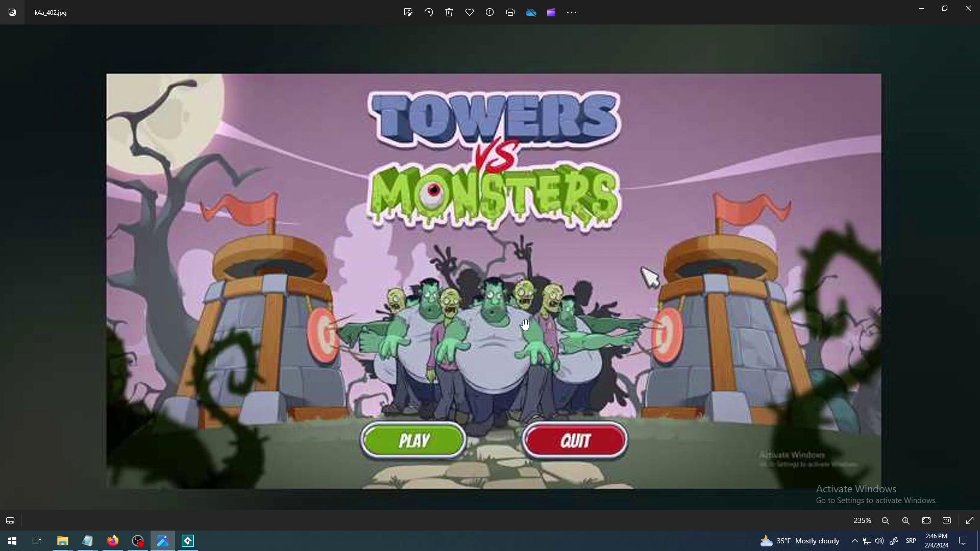
# View the whole k4a_402.jpg title image, and switch to GameMaker with the TvsM project
pyautogui.scroll(-3, 378, 336)
pyautogui.scroll(-2, 378, 337)
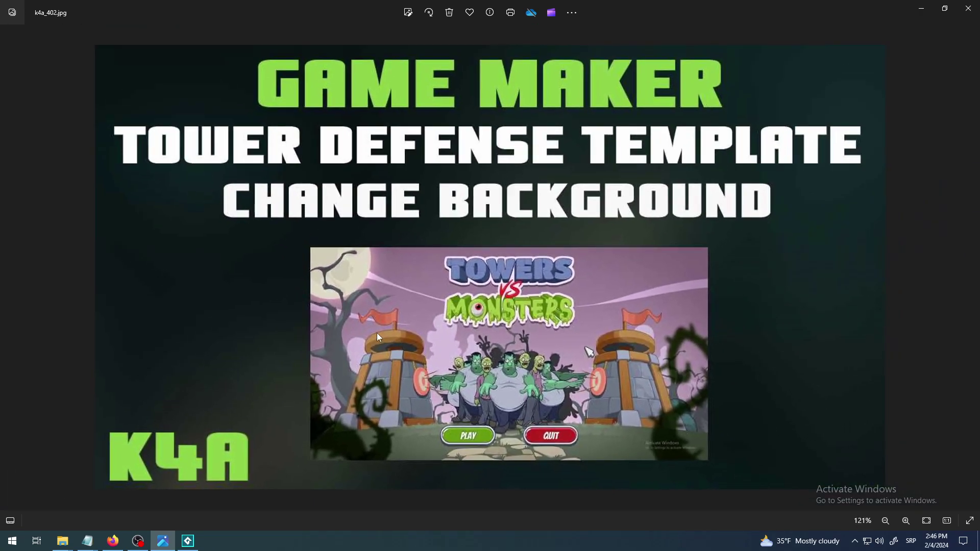
pyautogui.click(188, 541)
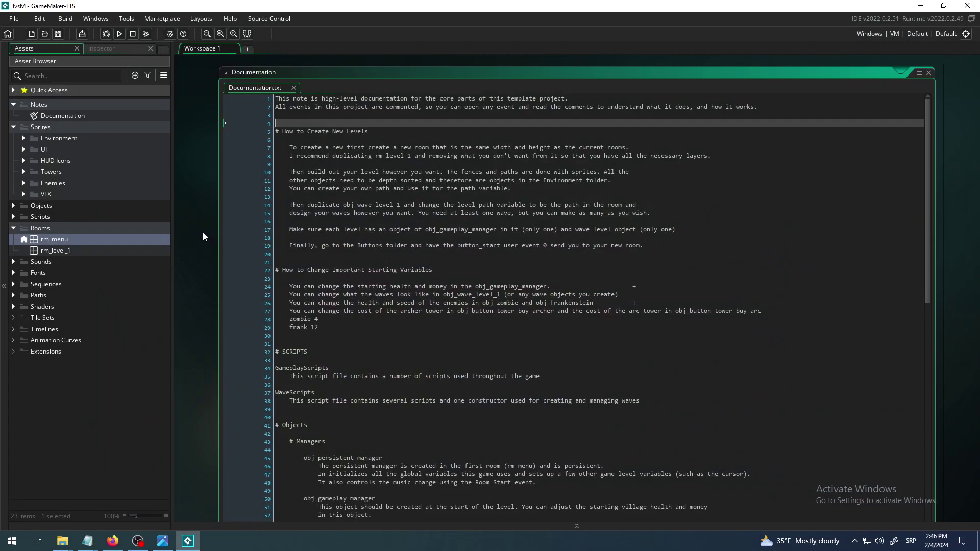
# Read through the Documentation note, from the level-creation instructions down to the Shaders section
pyautogui.click(333, 256)
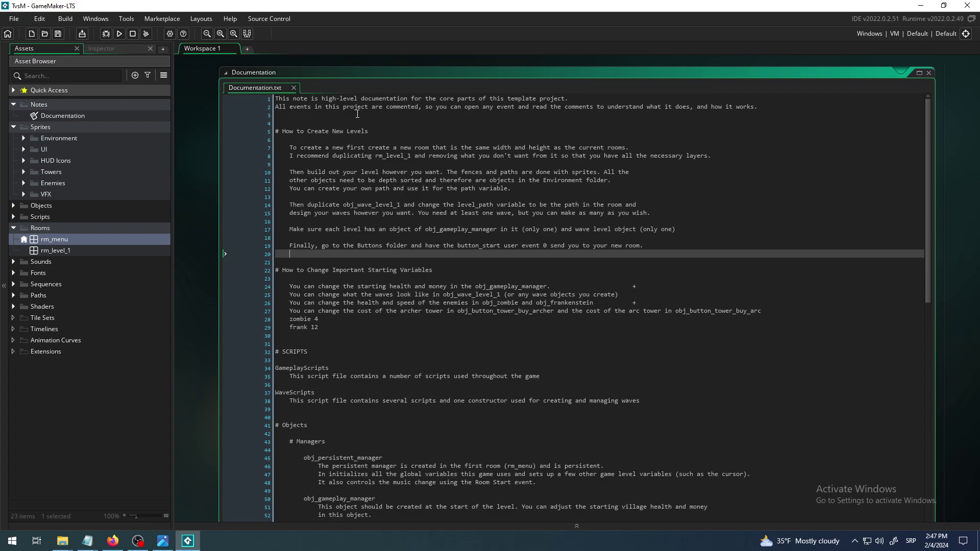
pyautogui.click(338, 121)
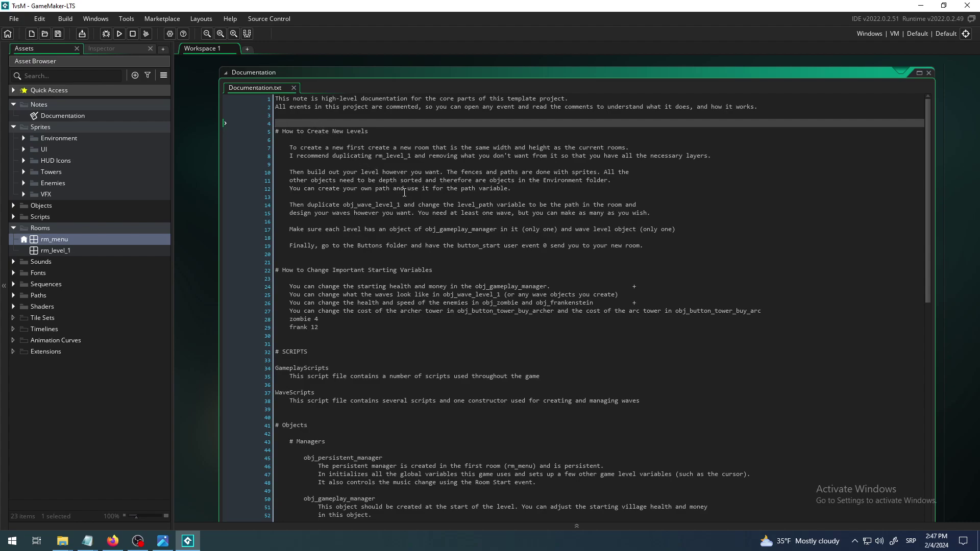
pyautogui.scroll(-2, 357, 193)
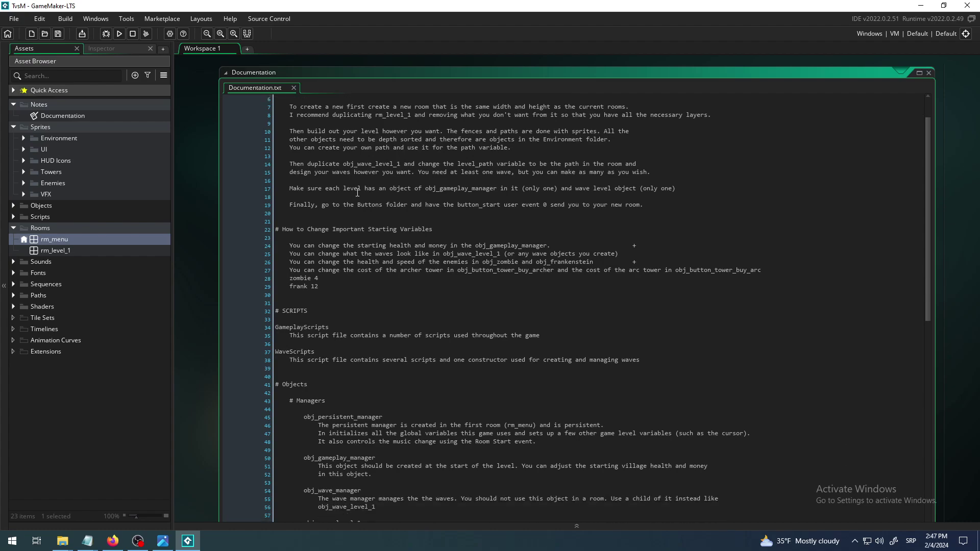
pyautogui.scroll(-4, 357, 193)
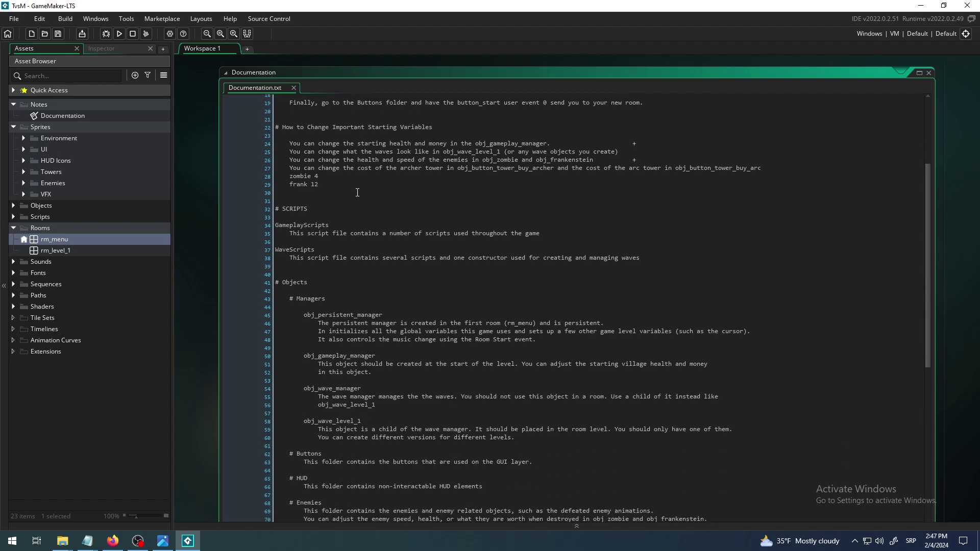
pyautogui.scroll(-3, 357, 193)
pyautogui.scroll(-2, 357, 193)
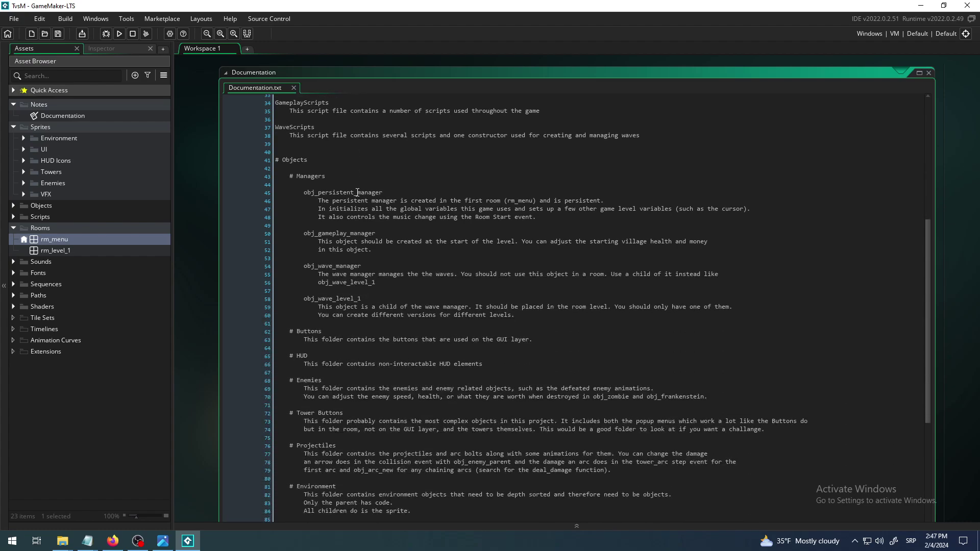
pyautogui.scroll(-10, 357, 193)
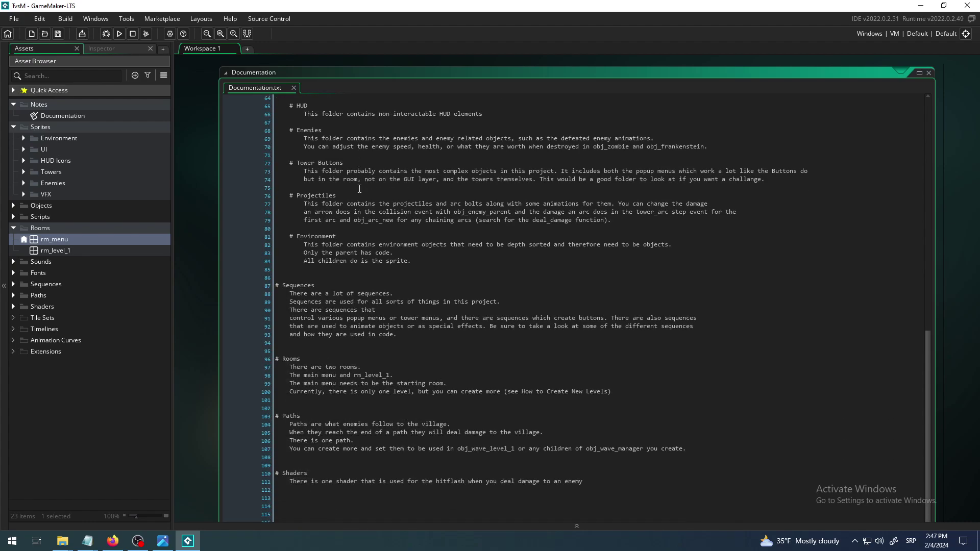
pyautogui.scroll(2, 359, 189)
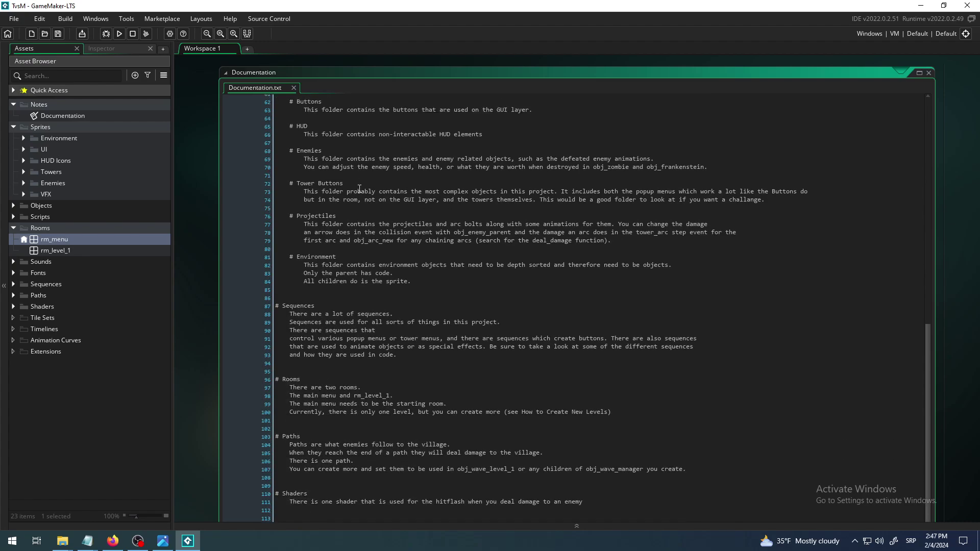
# Collapse the Rooms asset group and review the Documentation note again from start to end
pyautogui.click(13, 228)
pyautogui.click(418, 220)
pyautogui.scroll(5, 418, 218)
pyautogui.scroll(14, 418, 218)
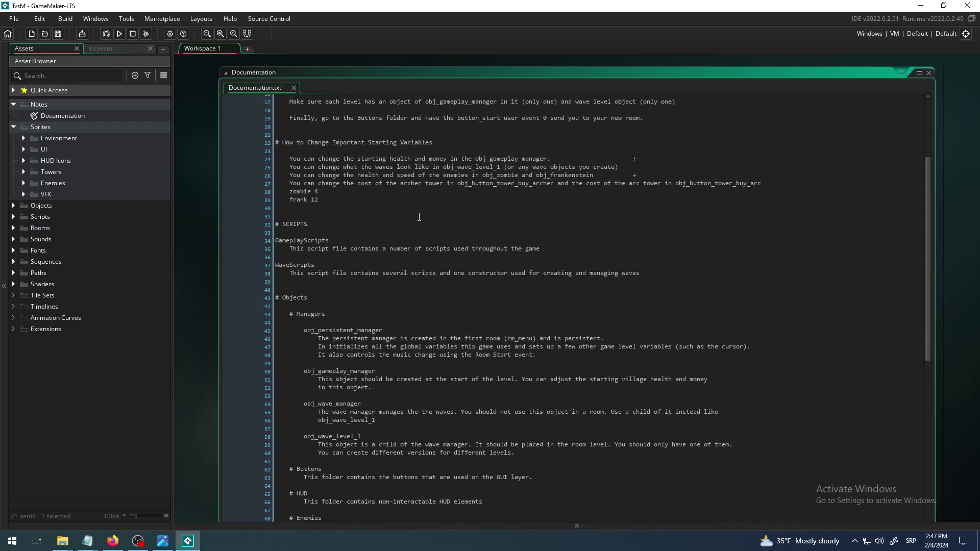
pyautogui.scroll(1, 418, 217)
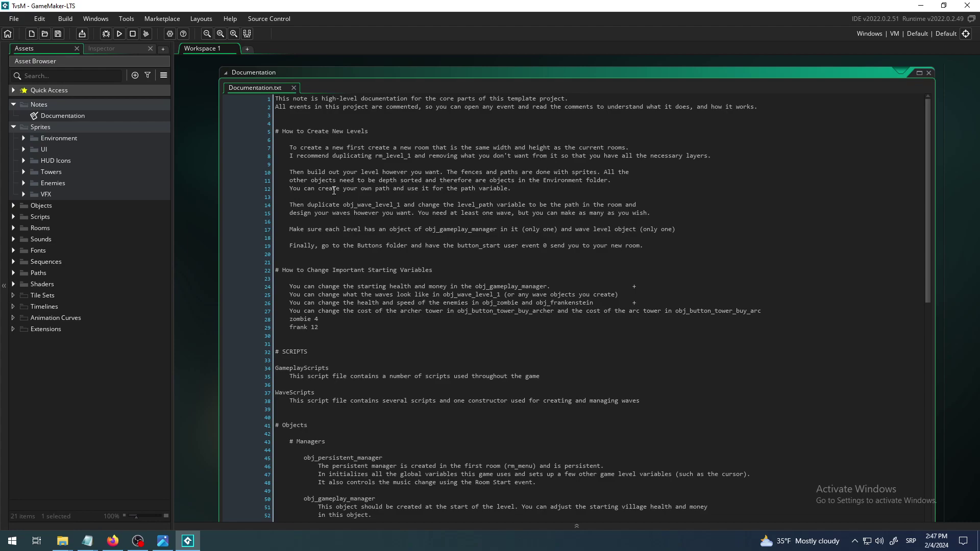
pyautogui.scroll(-2, 333, 190)
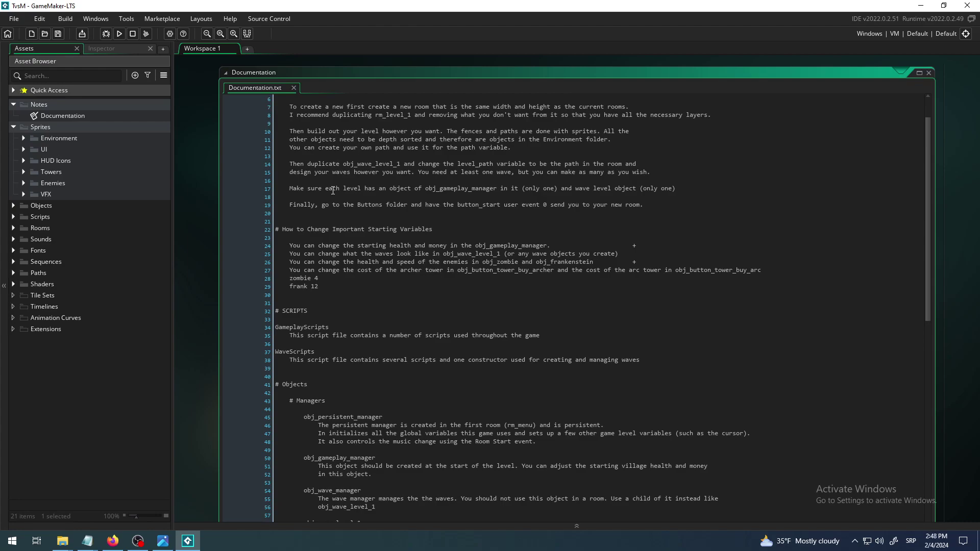
pyautogui.scroll(-3, 333, 191)
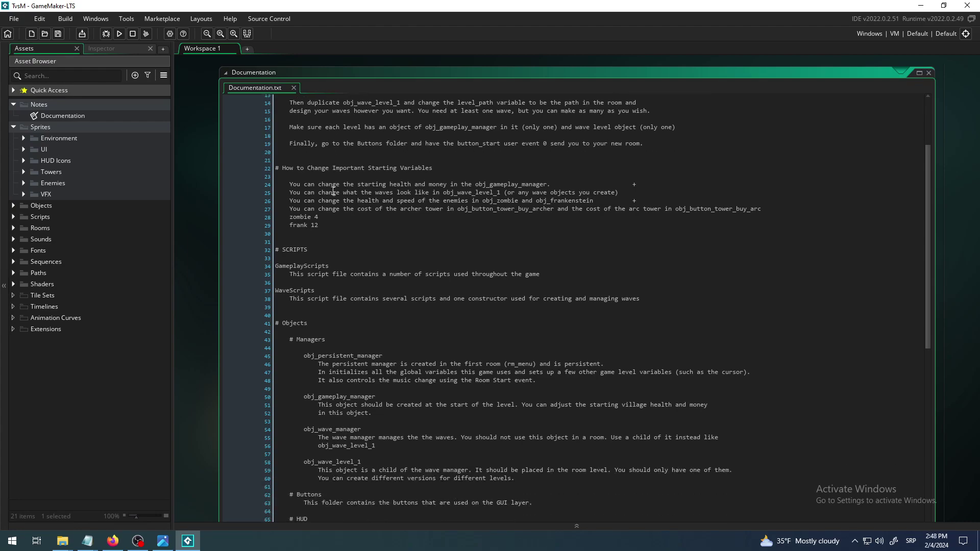
pyautogui.scroll(-8, 333, 191)
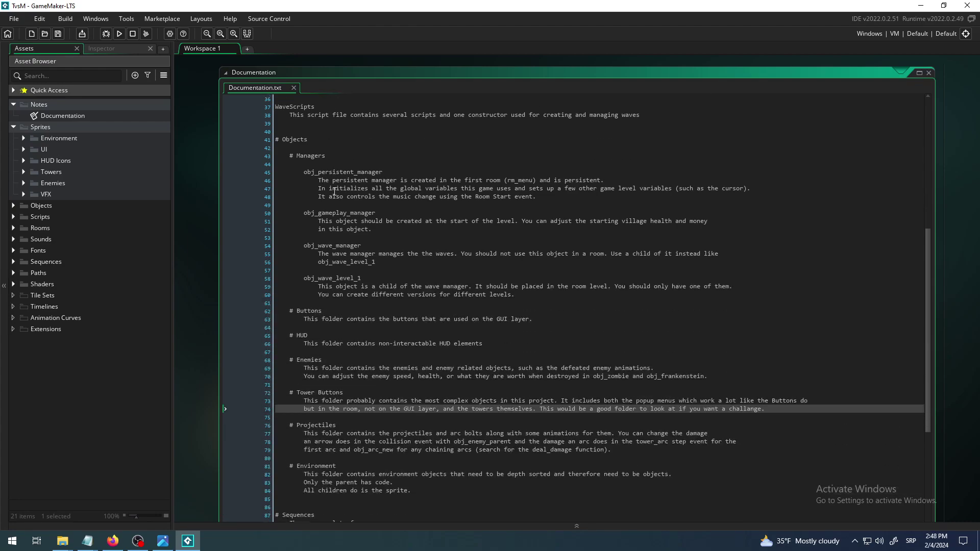
pyautogui.scroll(-7, 334, 192)
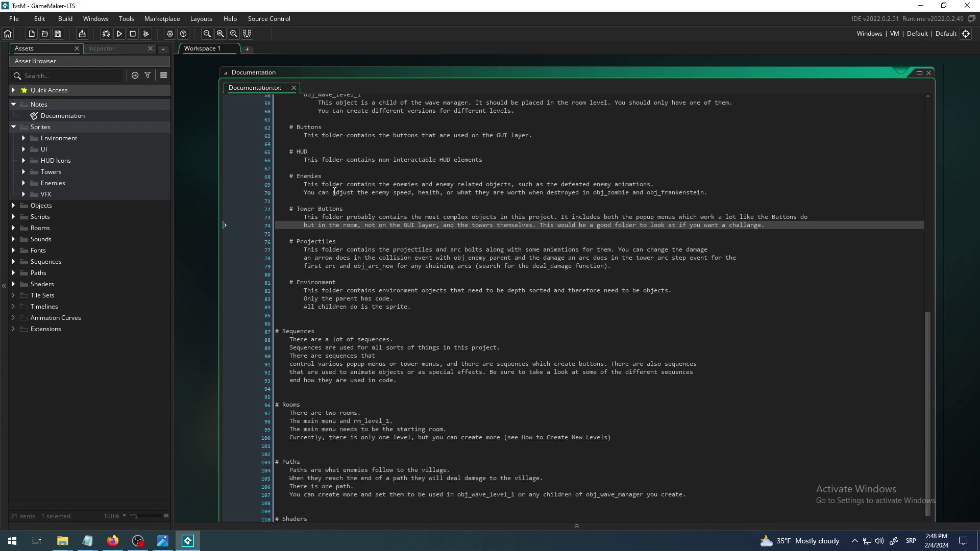
pyautogui.scroll(-2, 334, 191)
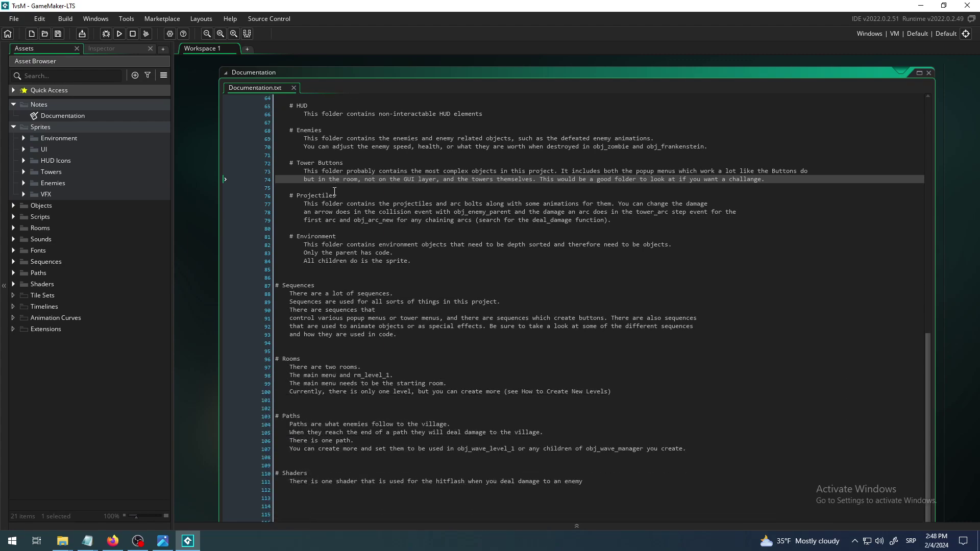
pyautogui.scroll(-1, 194, 202)
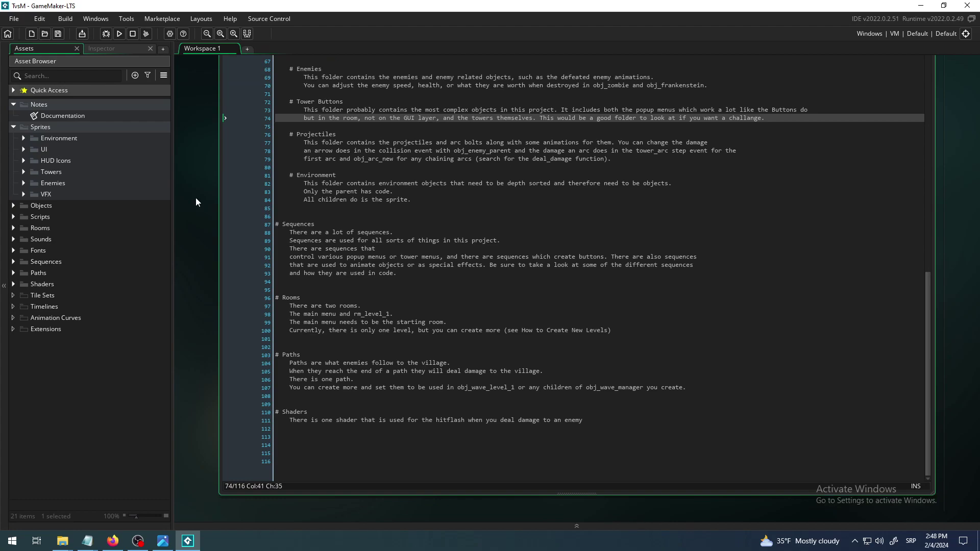
pyautogui.scroll(1, 195, 199)
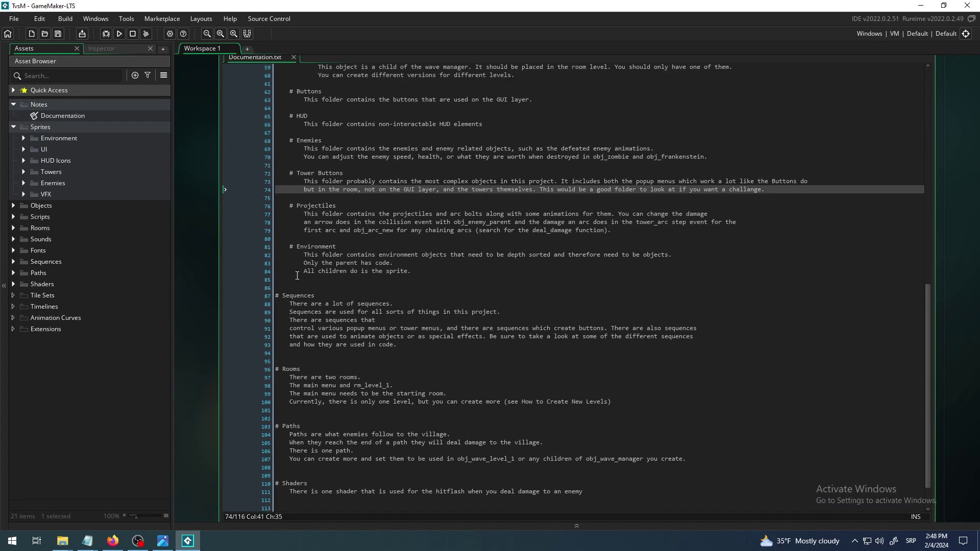
pyautogui.scroll(9, 297, 276)
pyautogui.scroll(10, 297, 276)
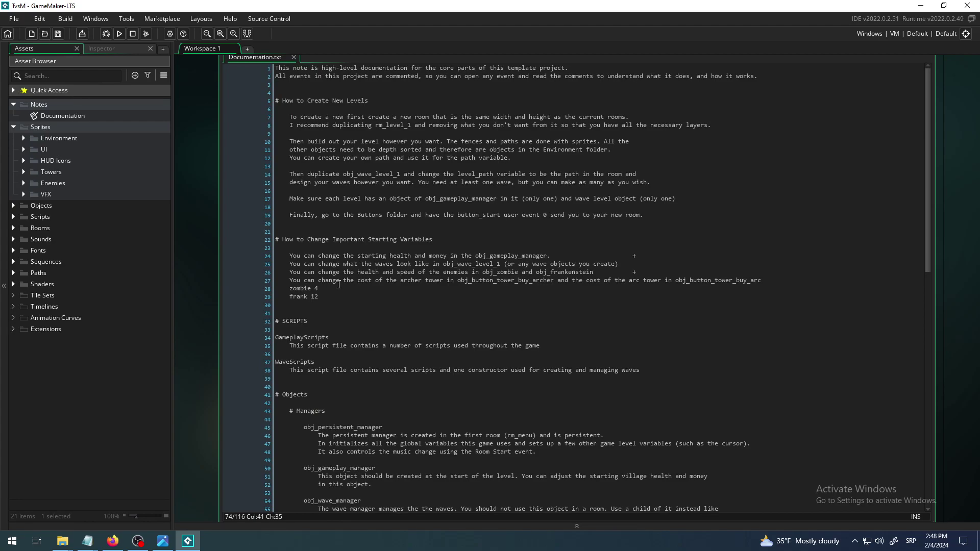
pyautogui.scroll(-16, 330, 283)
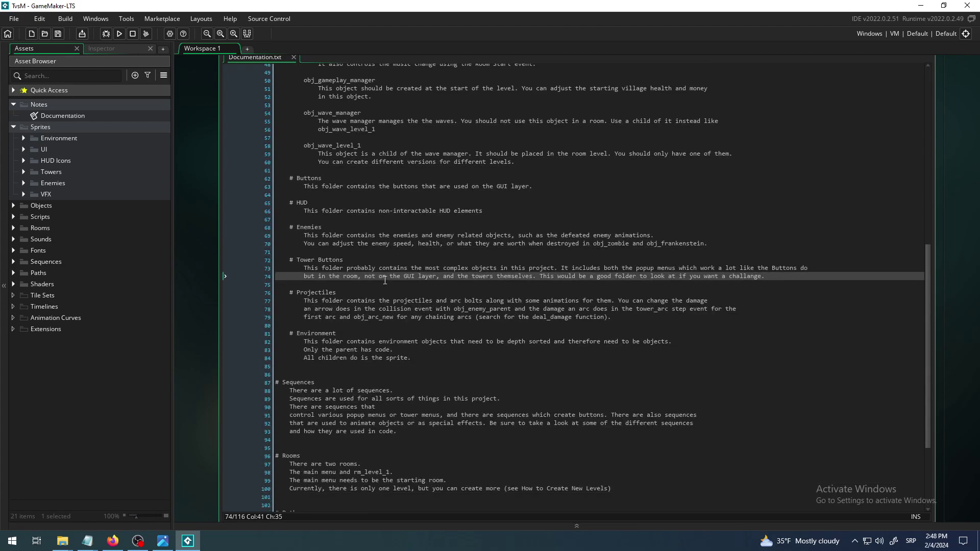
pyautogui.scroll(-5, 385, 279)
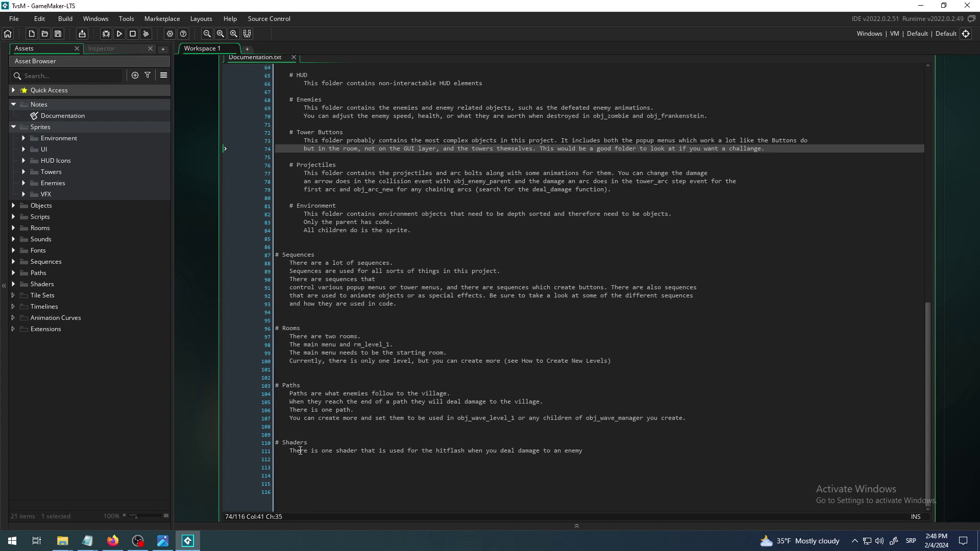
# Try out editing the Documentation note by entering filler text on line 114 below the Shaders section, and delete that text
pyautogui.click(293, 475)
pyautogui.write('jhjh')
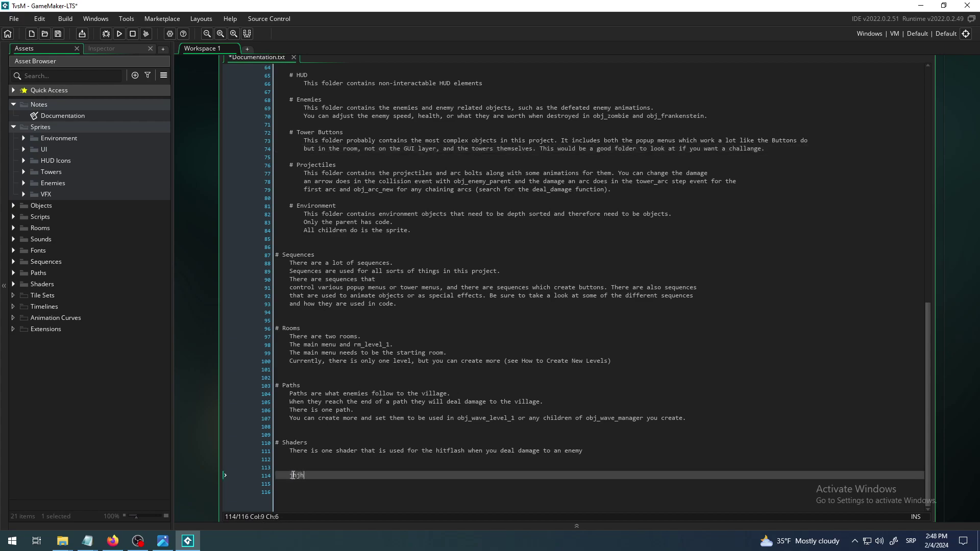
pyautogui.write('bjhjhj jhjhj jhjhjh jhjhjh')
pyautogui.moveTo(398, 475); pyautogui.dragTo(286, 475)
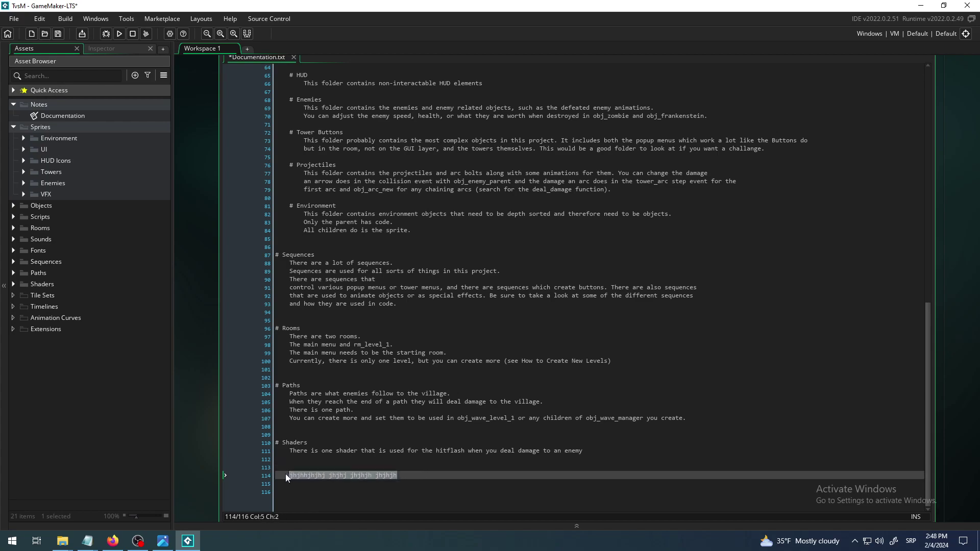
pyautogui.press('BackSpace')
# Return to the beginning of the Documentation note and save the project
pyautogui.scroll(20, 323, 453)
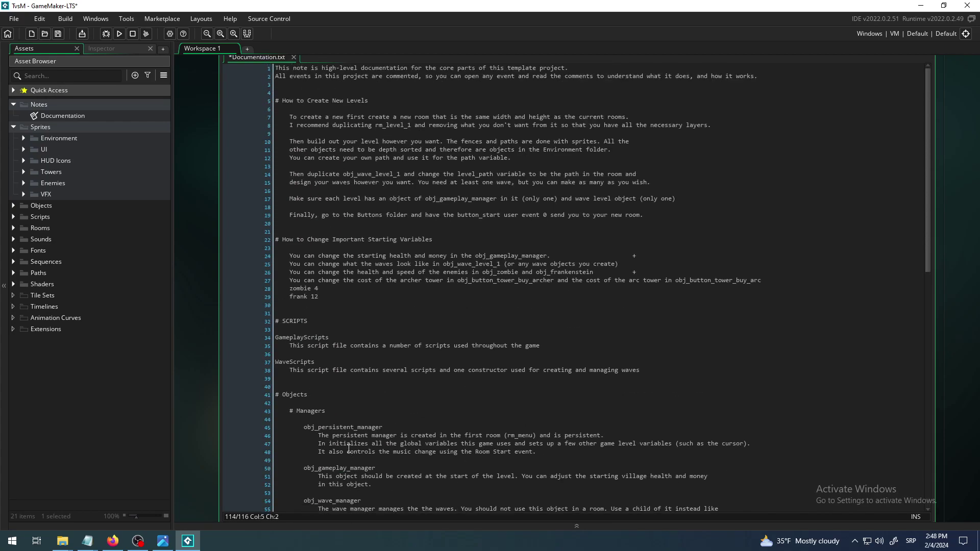
pyautogui.scroll(2, 196, 285)
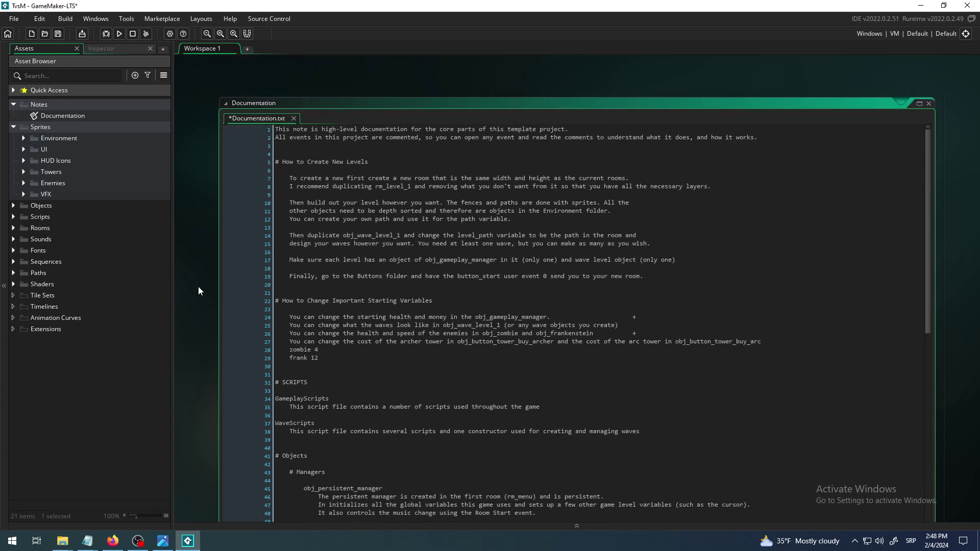
pyautogui.scroll(-1, 198, 288)
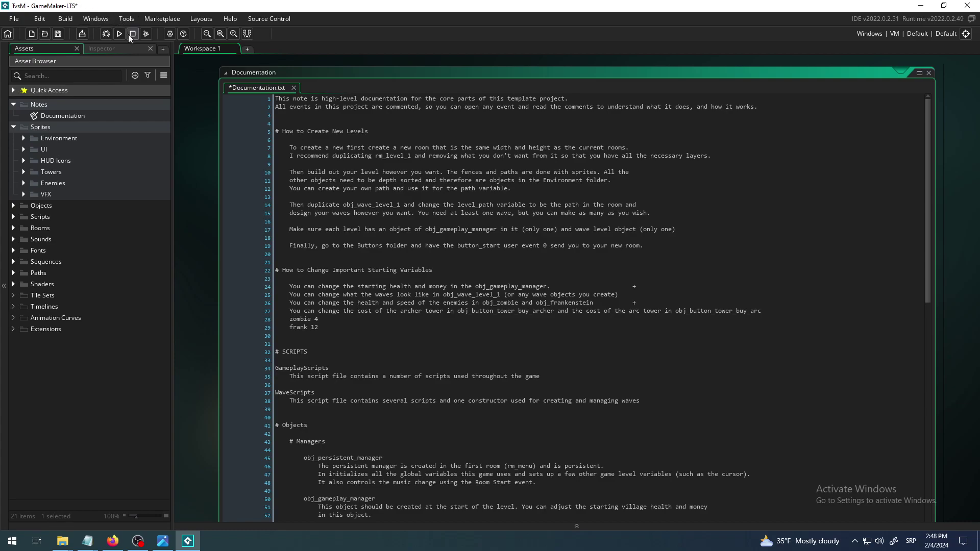
pyautogui.click(58, 34)
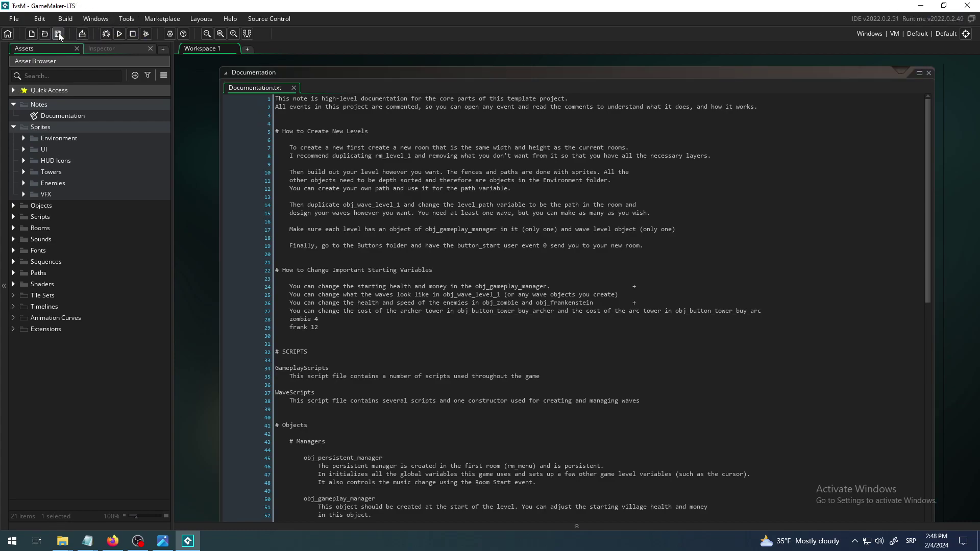
# Switch to the k4a_402.jpg image and examine its Towers vs Monsters menu screenshot up close
pyautogui.click(167, 543)
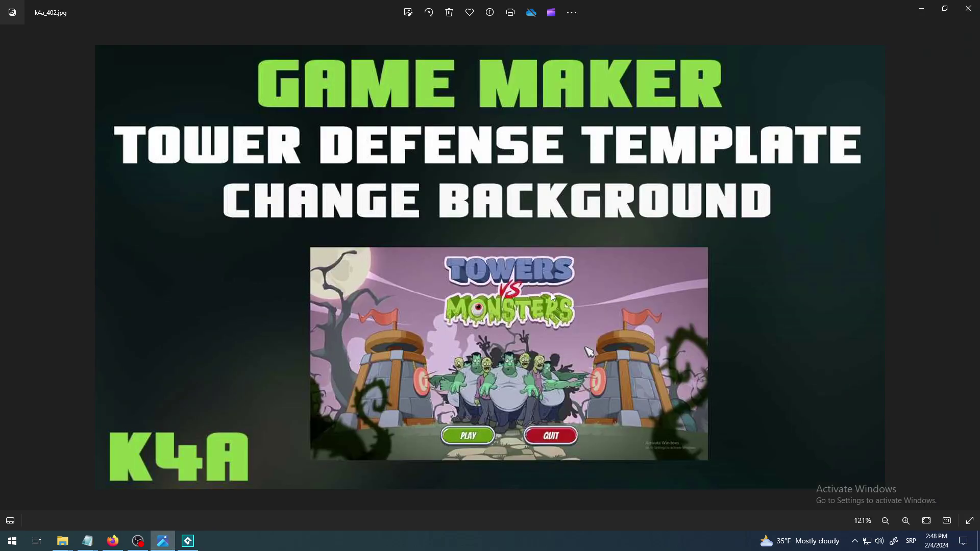
pyautogui.scroll(3, 551, 294)
pyautogui.scroll(3, 554, 309)
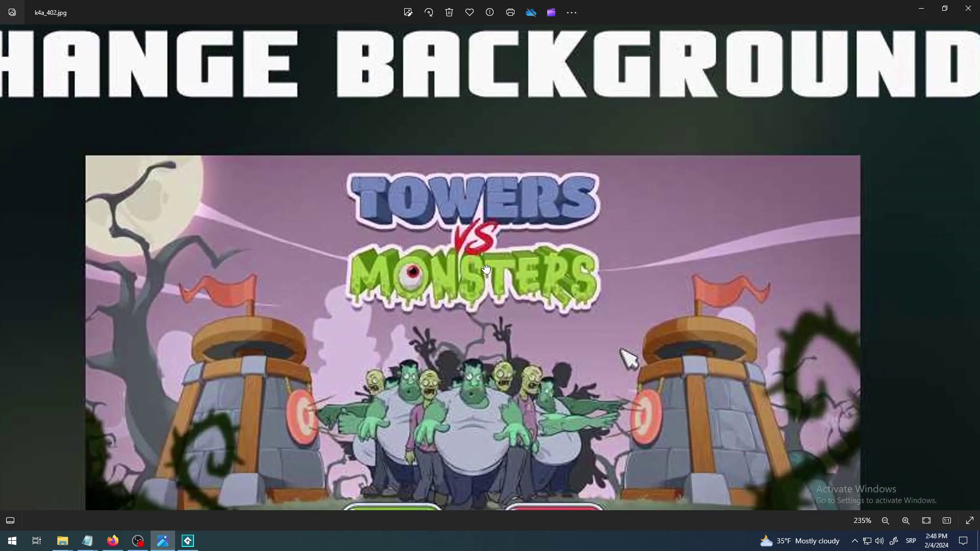
pyautogui.moveTo(485, 269); pyautogui.dragTo(467, 185)
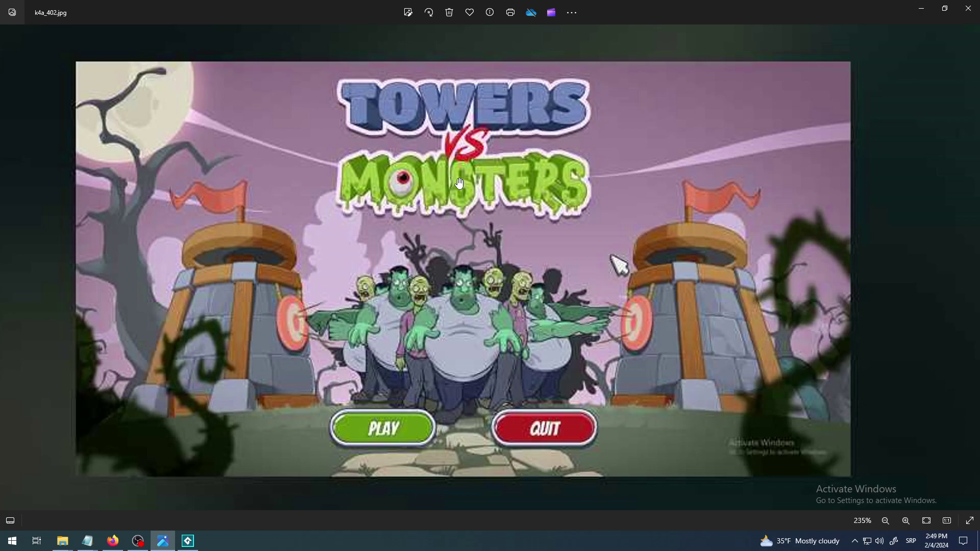
pyautogui.scroll(1, 334, 199)
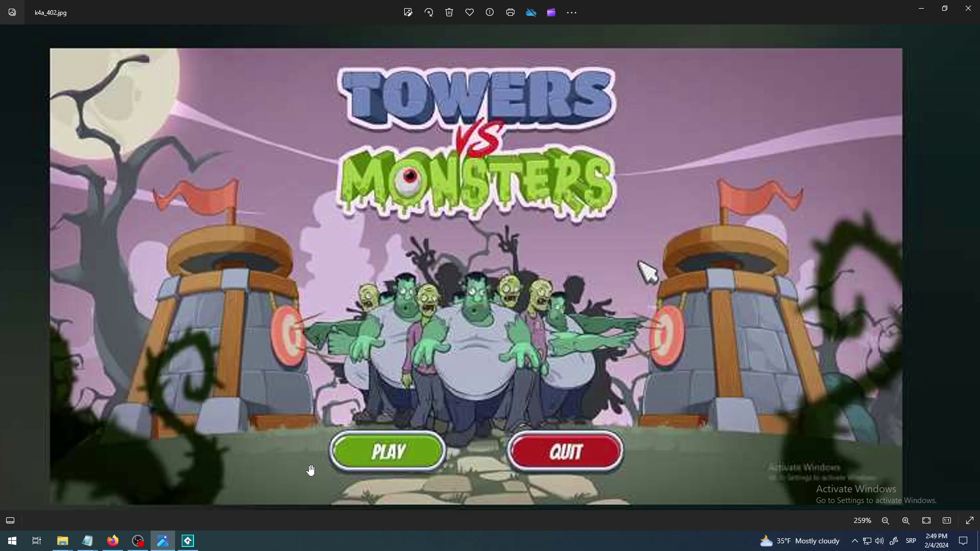
# Switch back to GameMaker and expand the Sprites group in the asset browser to show its subfolders
pyautogui.click(187, 541)
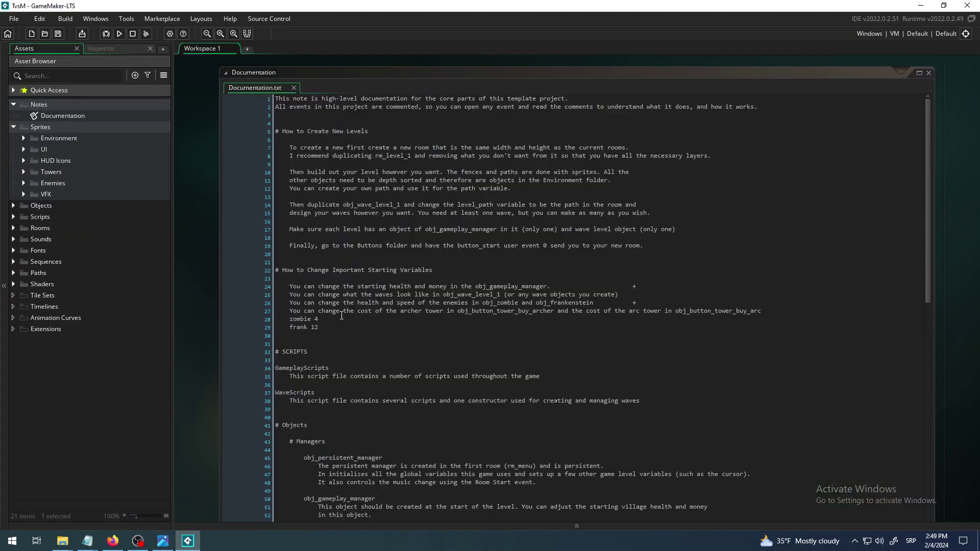
pyautogui.click(13, 126)
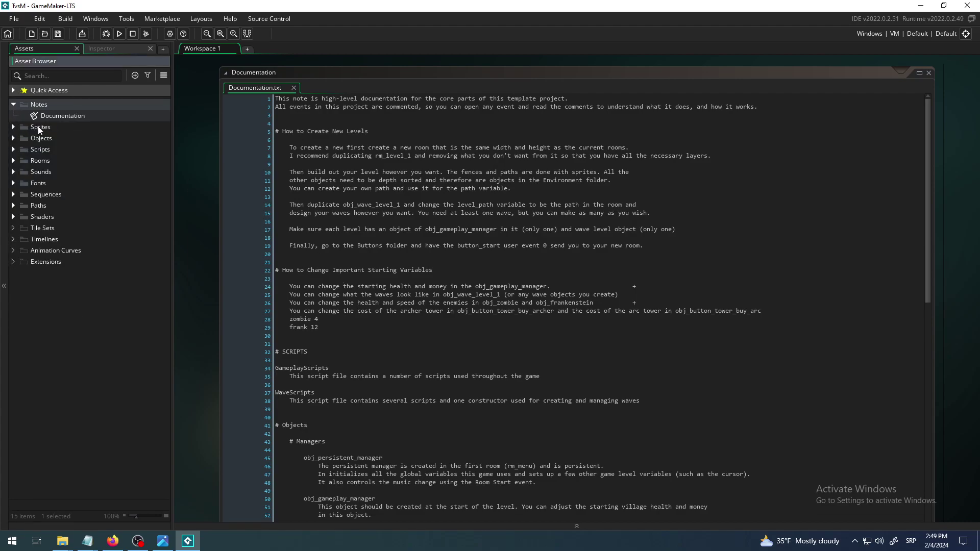
pyautogui.click(38, 126)
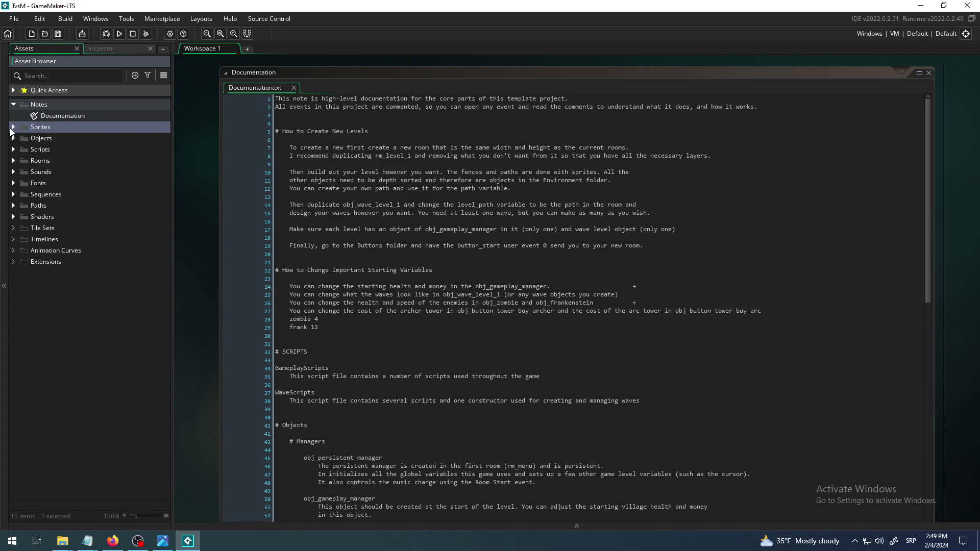
pyautogui.click(13, 127)
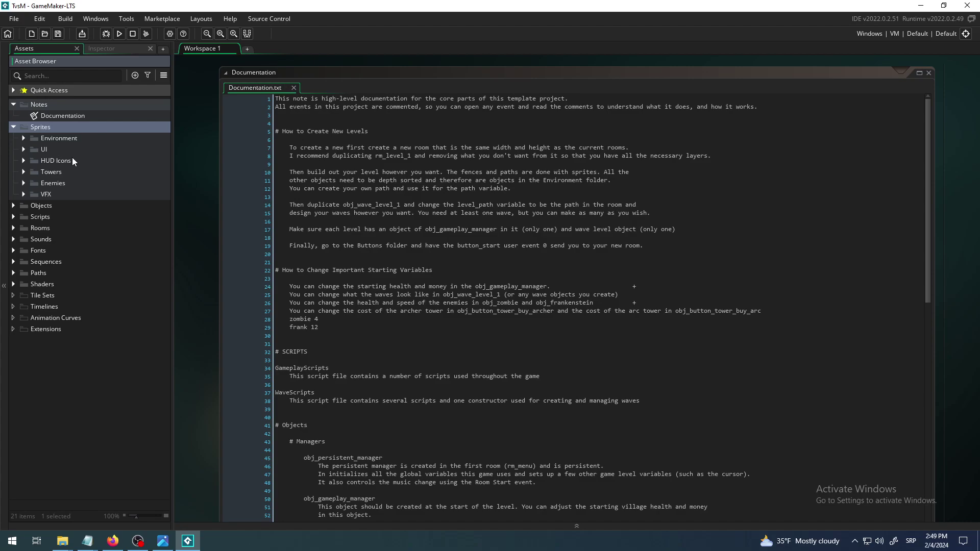
# Glance at the menu screenshot in k4a_402.jpg and return to GameMaker
pyautogui.click(163, 541)
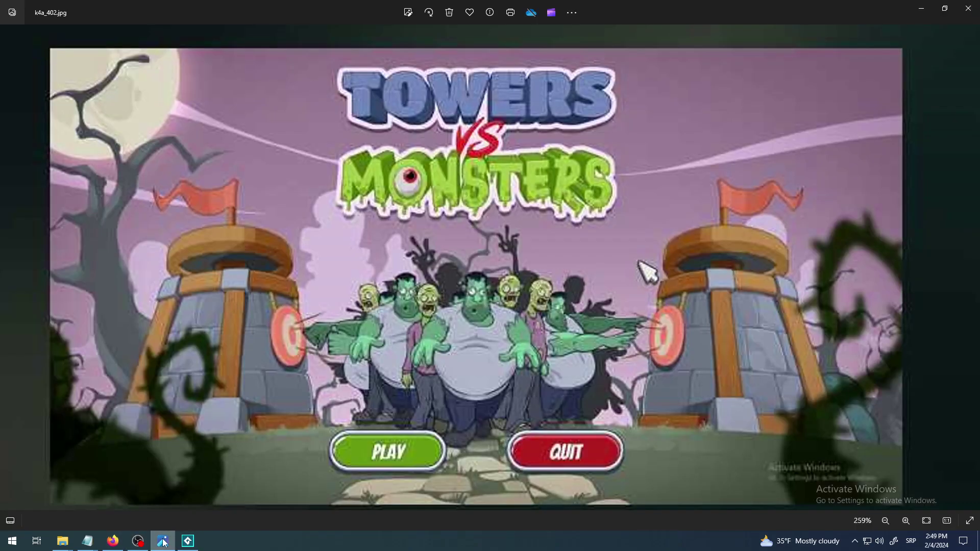
pyautogui.click(919, 11)
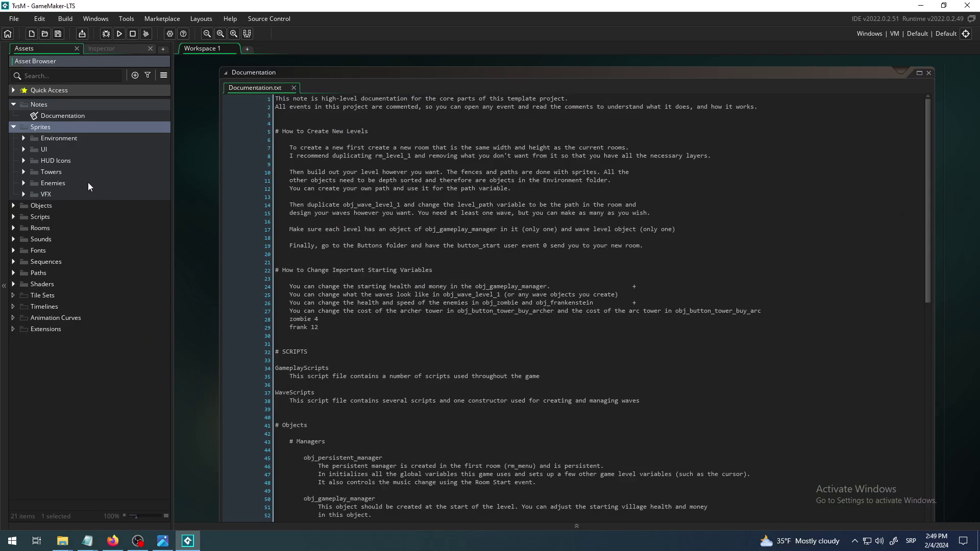
pyautogui.click(35, 272)
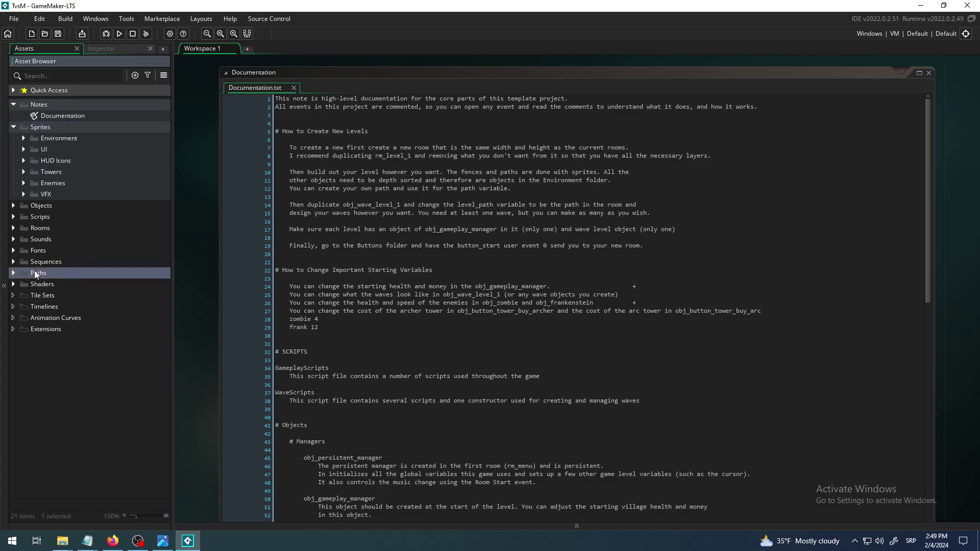
pyautogui.rightClick(38, 282)
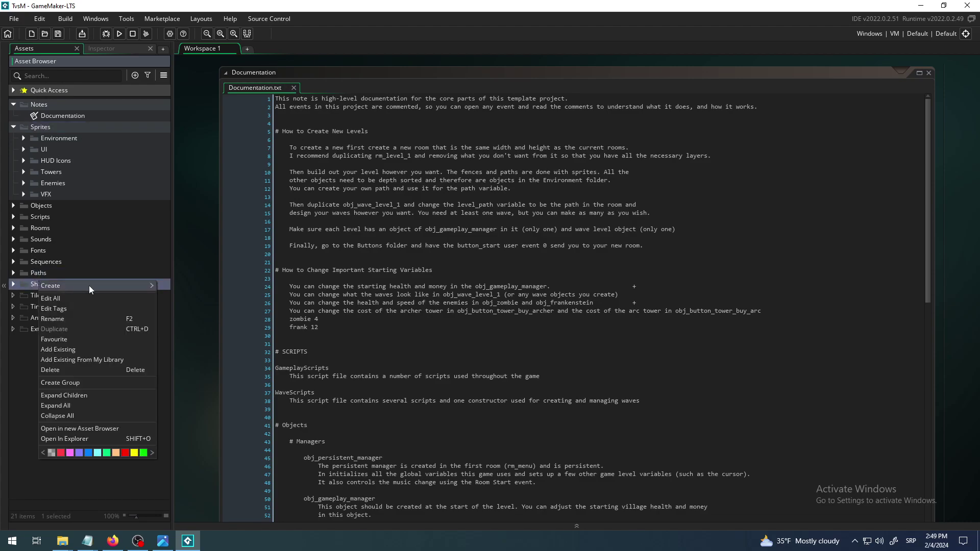
pyautogui.moveTo(88, 285)
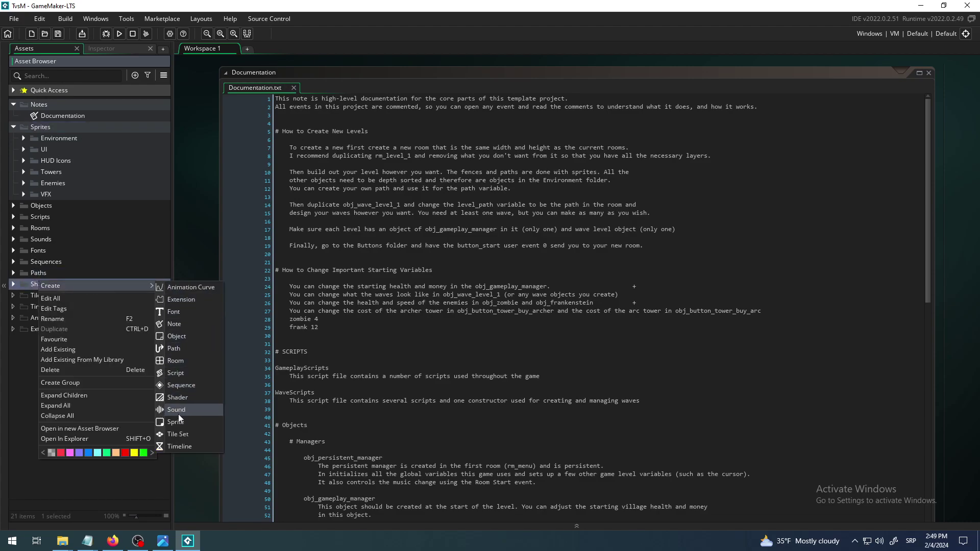
pyautogui.click(47, 230)
pyautogui.click(44, 215)
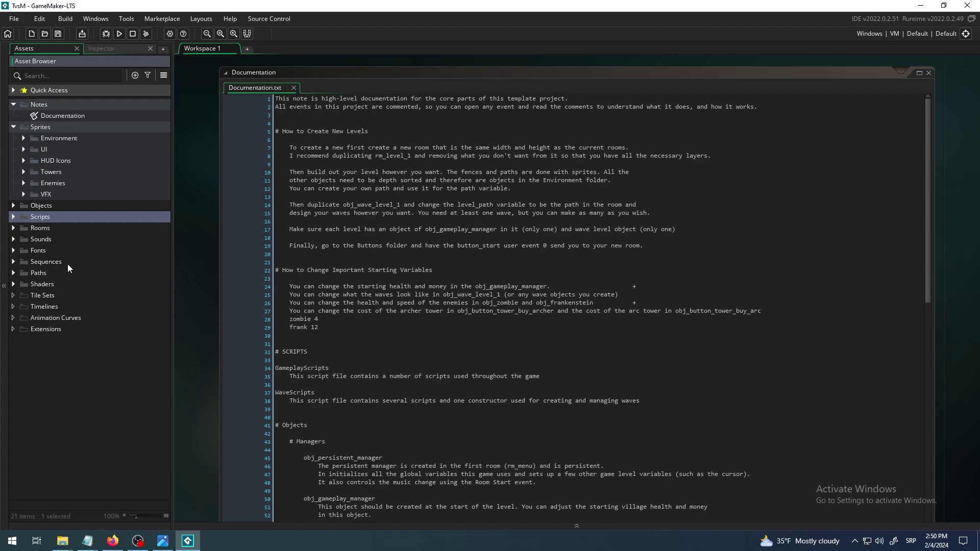
pyautogui.click(83, 376)
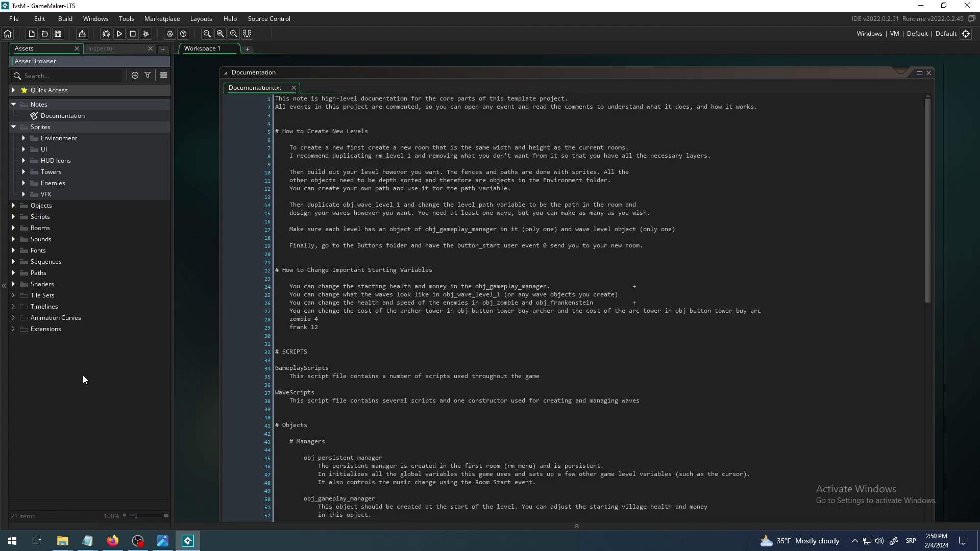
# Switch to the k4a_402.jpg image and examine the menu's title, background art and Play and Quit buttons
pyautogui.click(163, 540)
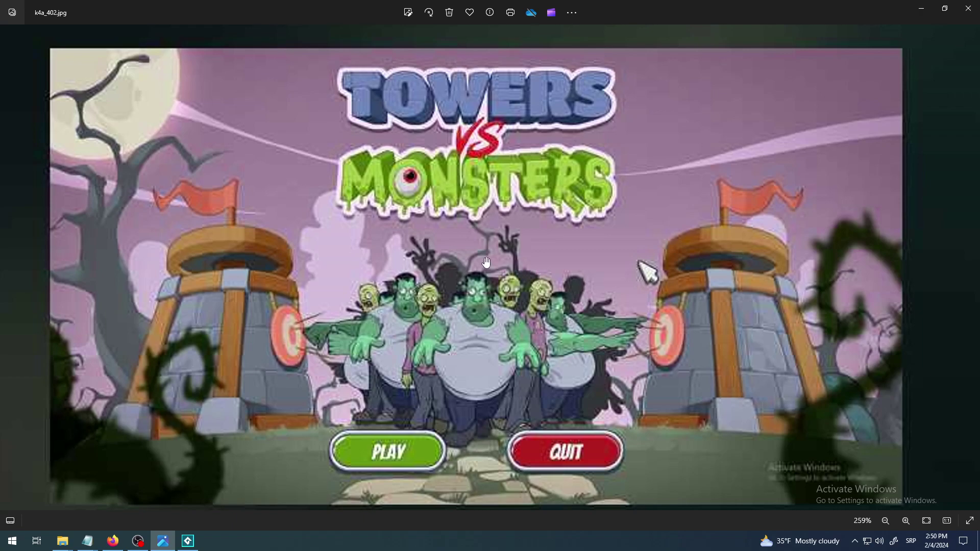
pyautogui.scroll(-2, 448, 251)
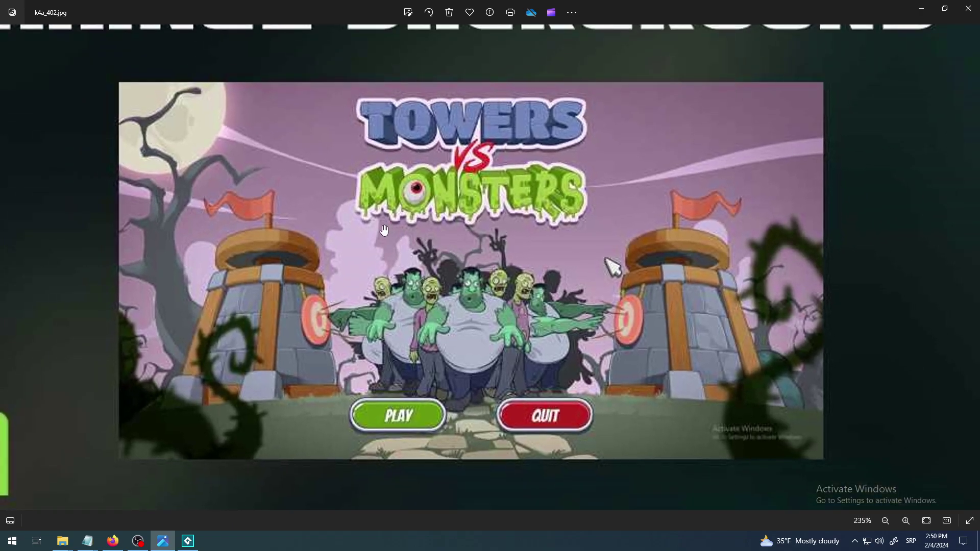
pyautogui.scroll(1, 384, 230)
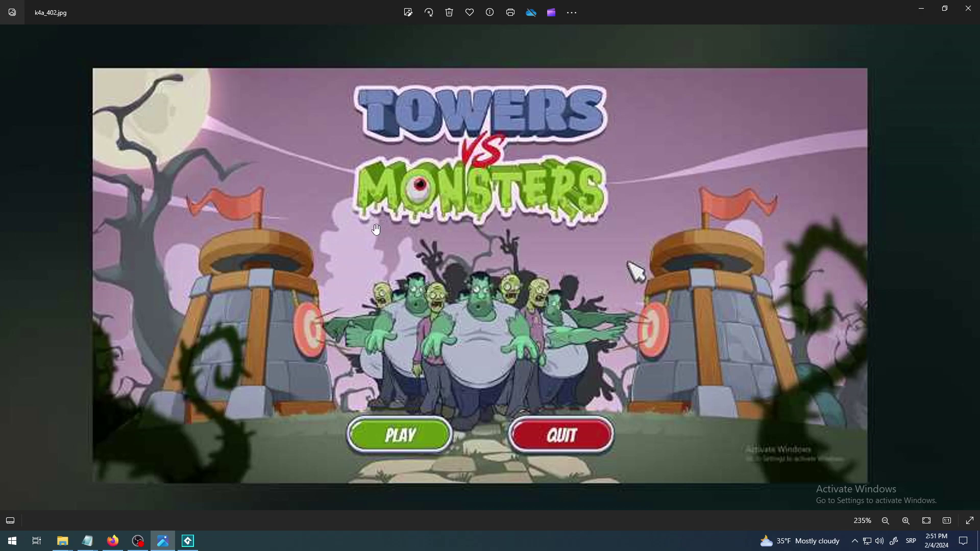
pyautogui.scroll(1, 388, 236)
pyautogui.scroll(-1, 407, 251)
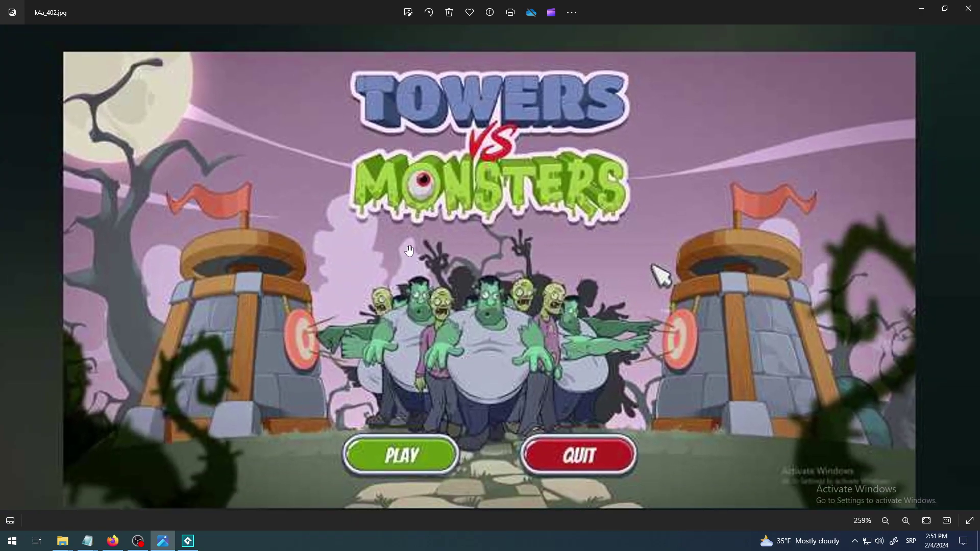
# Switch back to GameMaker and expand the Rooms group in the asset browser
pyautogui.click(188, 540)
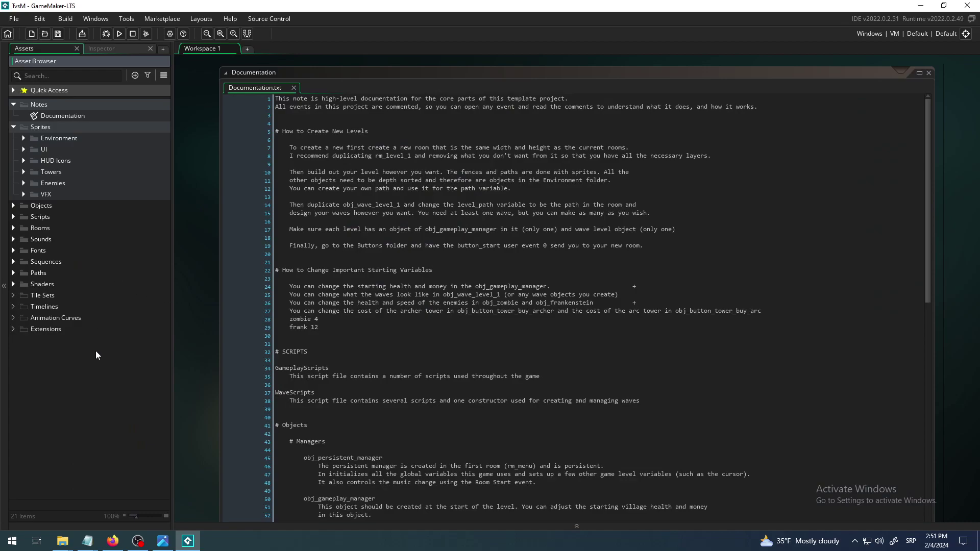
pyautogui.click(34, 228)
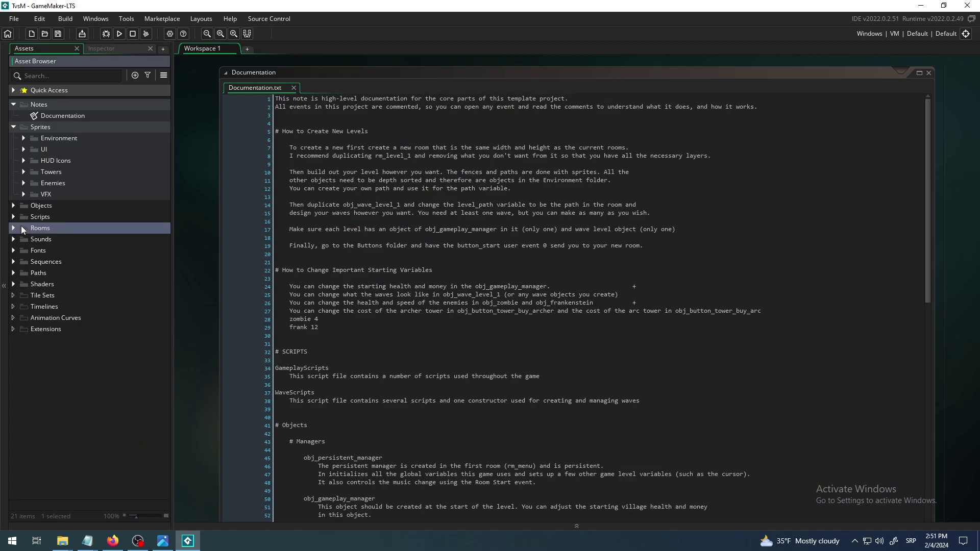
pyautogui.click(13, 228)
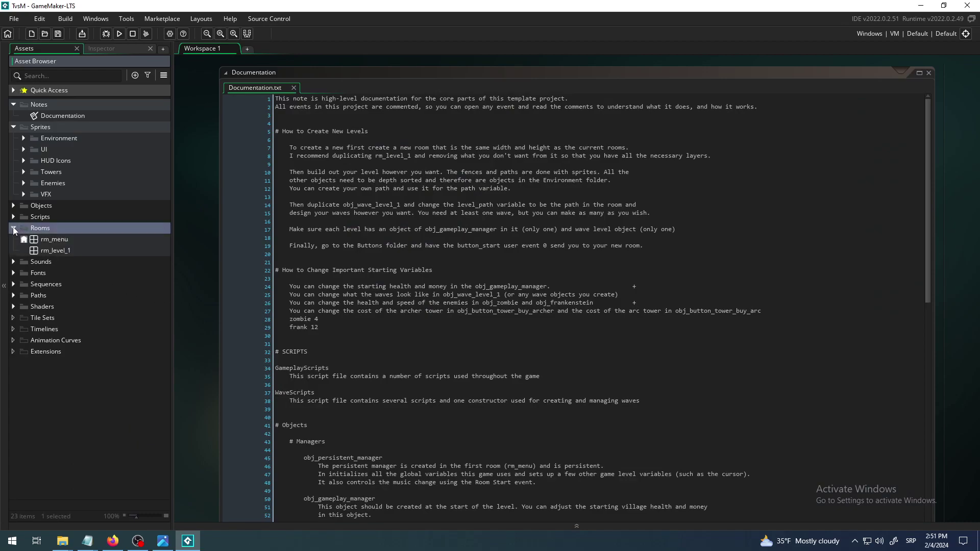
# Open the rm_level_1 room for a look at its layout and close it again
pyautogui.click(58, 247)
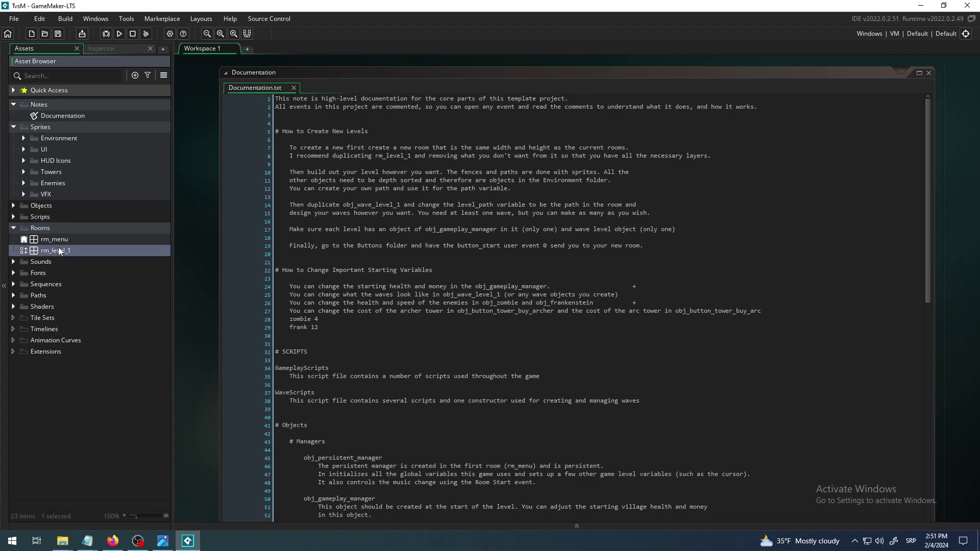
pyautogui.doubleClick(58, 248)
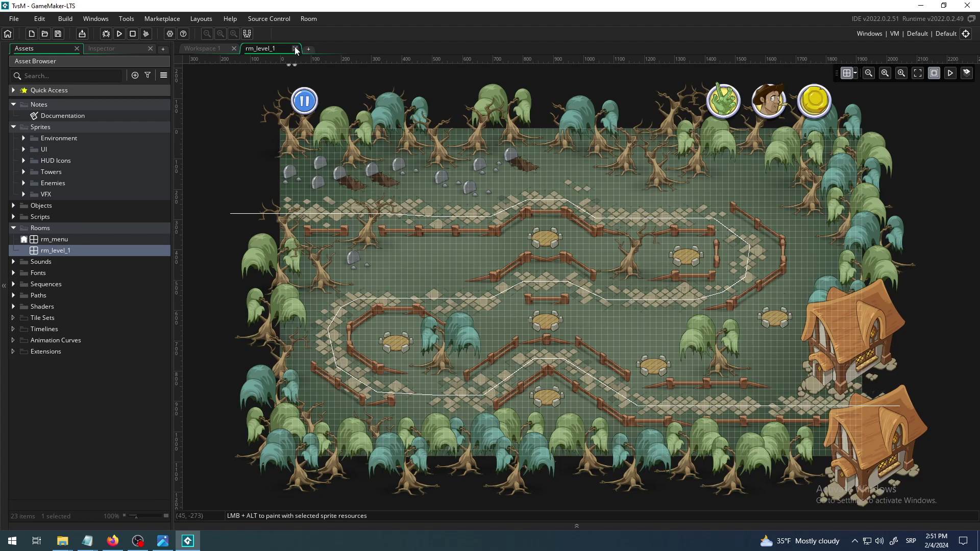
pyautogui.click(295, 49)
# Open the rm_menu room and hide the grid over its canvas
pyautogui.doubleClick(56, 240)
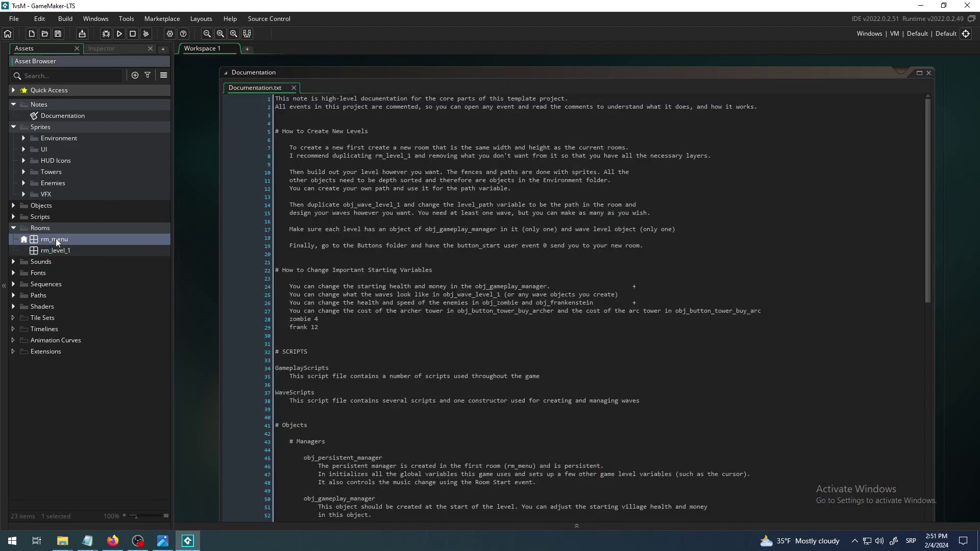
pyautogui.scroll(2, 608, 191)
pyautogui.scroll(-2, 609, 190)
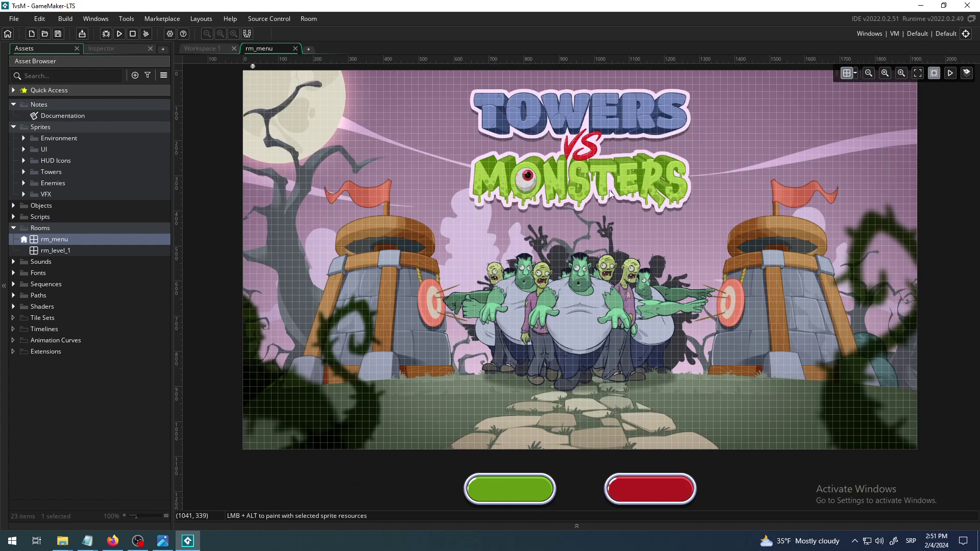
pyautogui.click(846, 73)
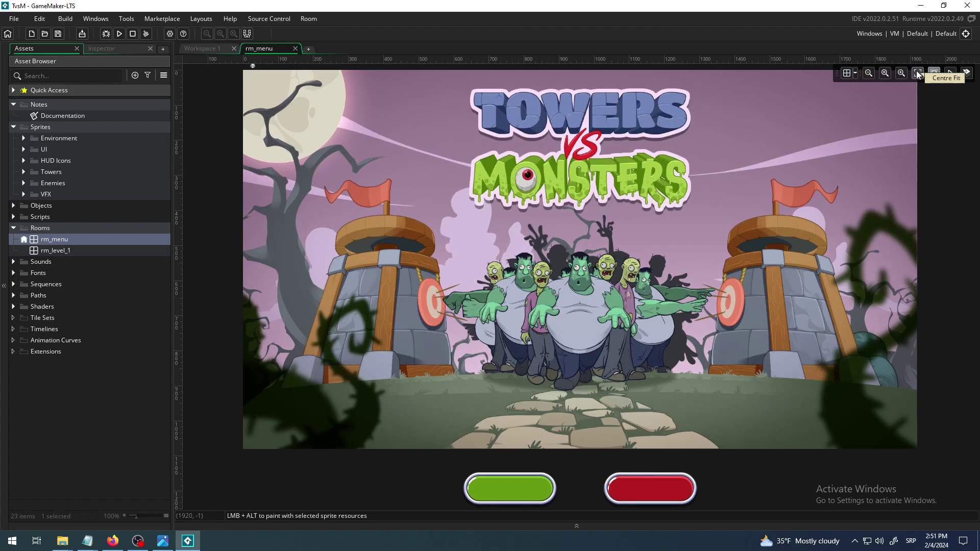
pyautogui.click(868, 73)
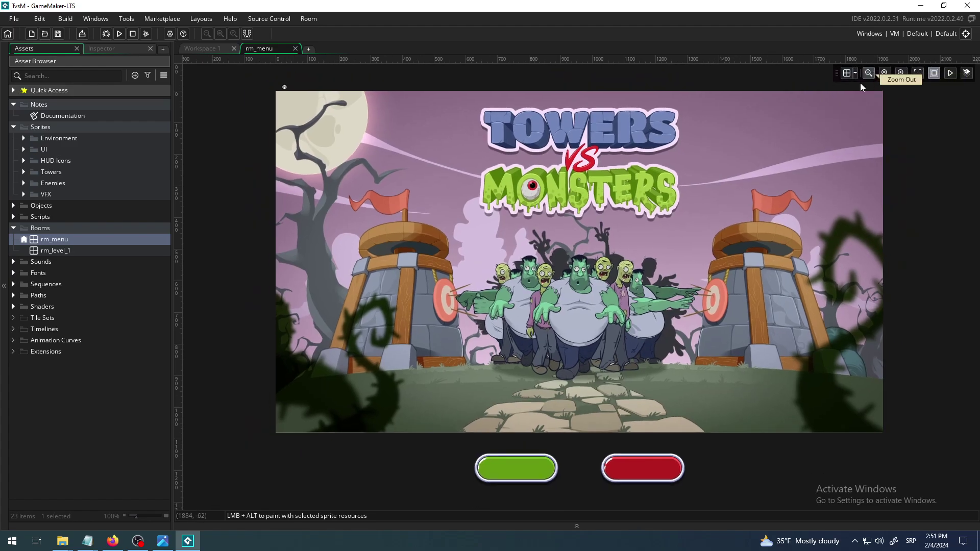
# Examine the rm_menu room up close: the object marker at its upper-left corner, the background art and the two buttons below
pyautogui.scroll(4, 552, 198)
pyautogui.scroll(-4, 553, 198)
pyautogui.scroll(1, 553, 198)
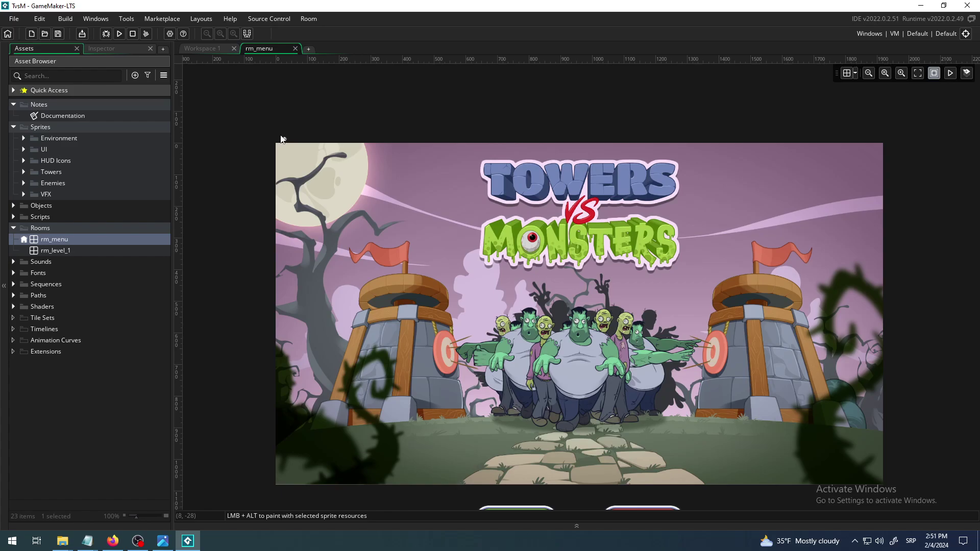
pyautogui.keyDown('ctrl'); pyautogui.scroll(10, 282, 136); pyautogui.keyUp('ctrl')
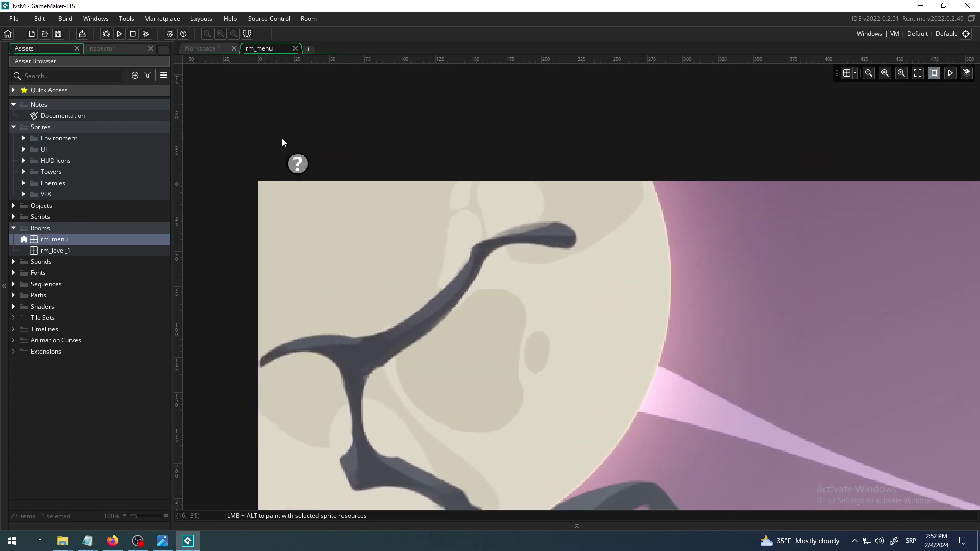
pyautogui.keyDown('ctrl'); pyautogui.scroll(-8, 343, 176); pyautogui.keyUp('ctrl')
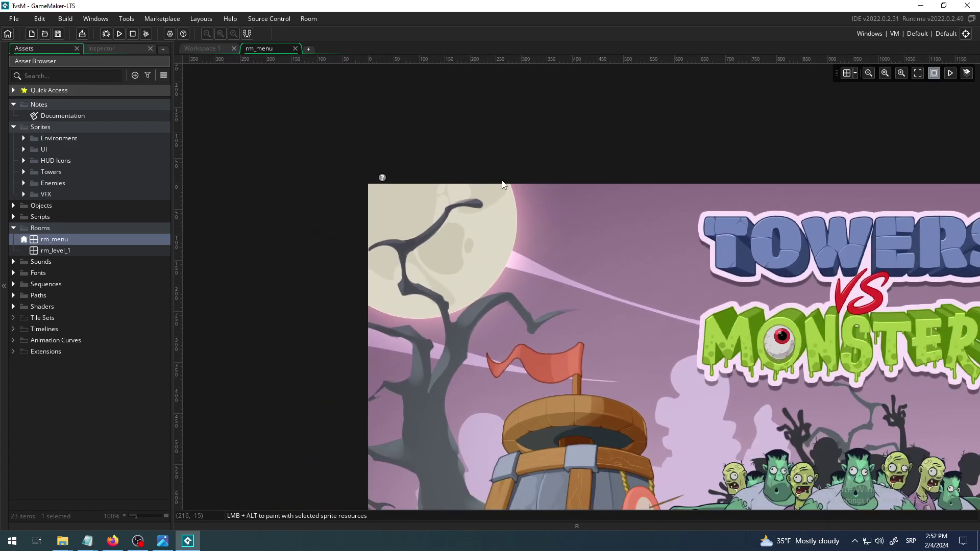
pyautogui.keyDown('ctrl'); pyautogui.scroll(-2, 546, 182); pyautogui.keyUp('ctrl')
pyautogui.moveTo(687, 233); pyautogui.dragTo(577, 175, button='middle')
pyautogui.keyDown('ctrl'); pyautogui.scroll(4, 593, 446); pyautogui.keyUp('ctrl')
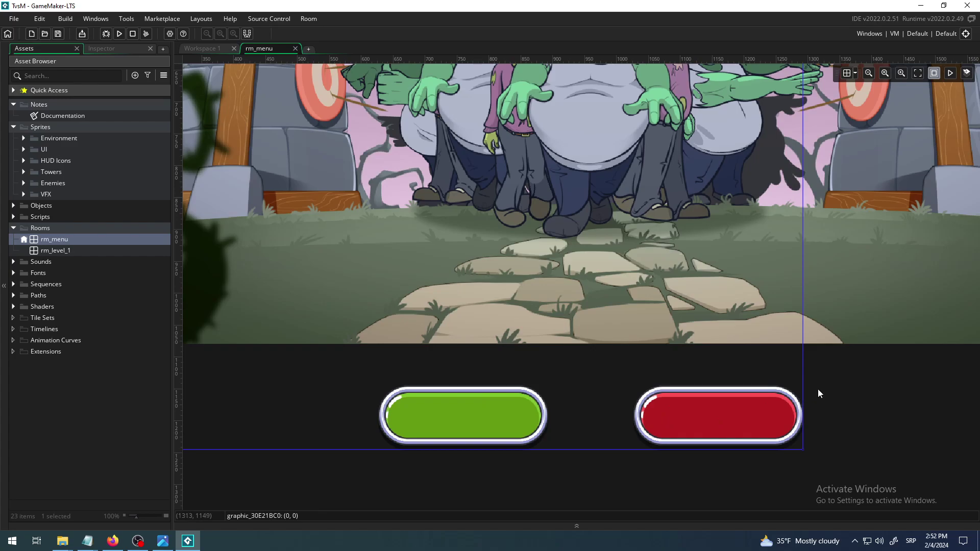
pyautogui.keyDown('ctrl'); pyautogui.scroll(-3, 833, 332); pyautogui.keyUp('ctrl')
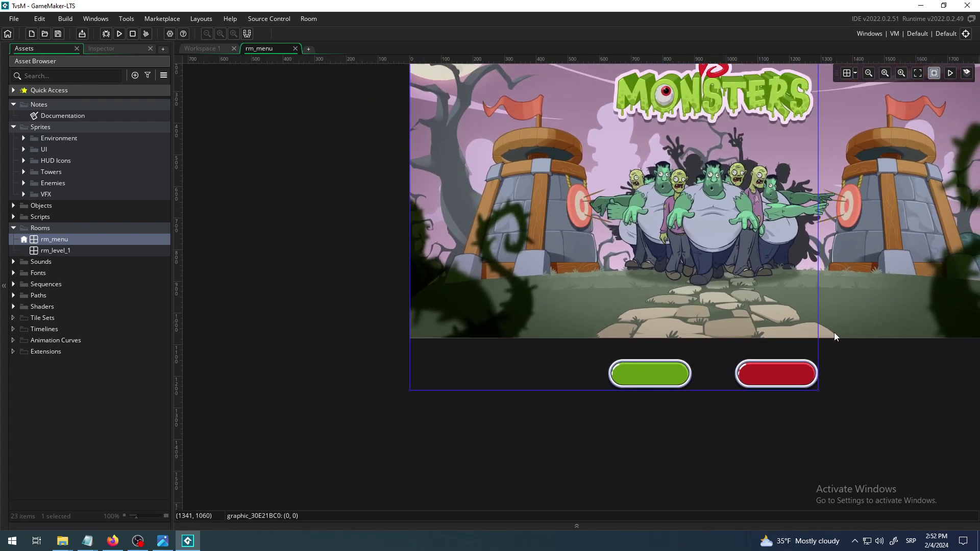
pyautogui.keyDown('ctrl'); pyautogui.scroll(2, 834, 333); pyautogui.keyUp('ctrl')
pyautogui.scroll(5, 846, 227)
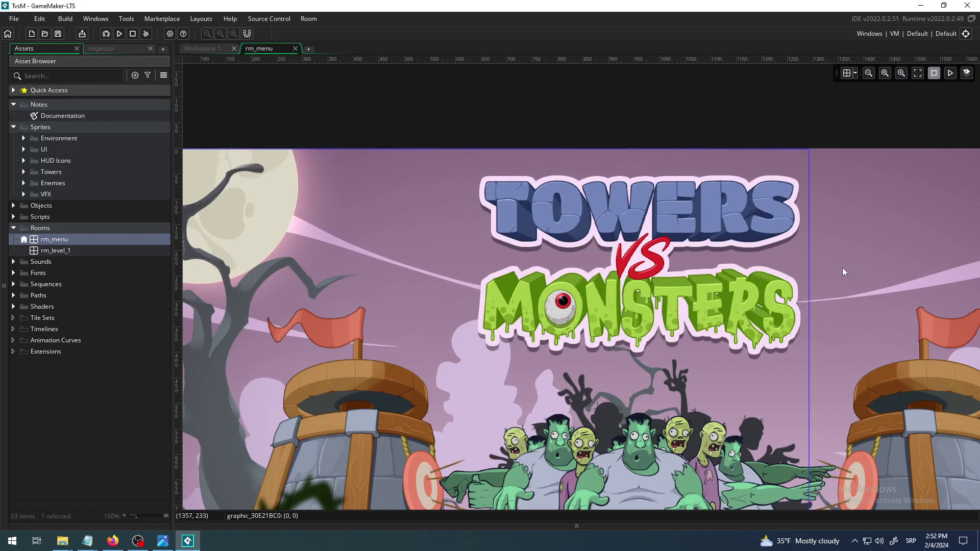
pyautogui.scroll(-5, 843, 271)
pyautogui.keyDown('ctrl'); pyautogui.scroll(-3, 842, 267); pyautogui.keyUp('ctrl')
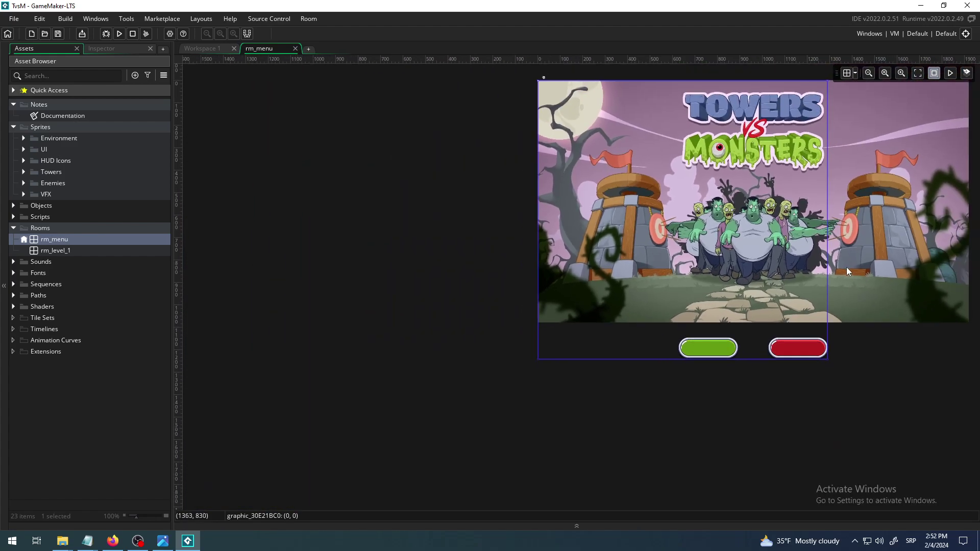
pyautogui.click(880, 369)
pyautogui.moveTo(895, 283); pyautogui.dragTo(709, 362, button='middle')
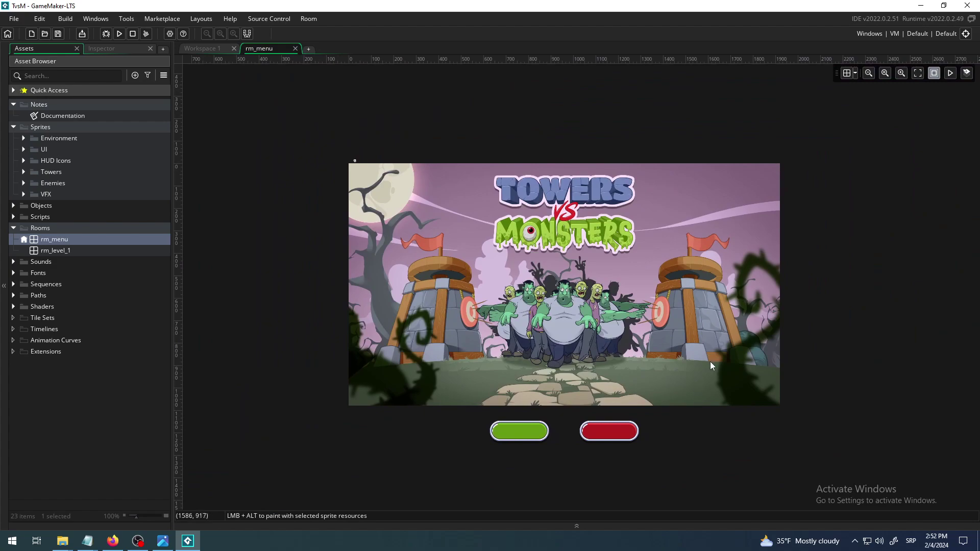
pyautogui.keyDown('ctrl'); pyautogui.scroll(3, 602, 280); pyautogui.keyUp('ctrl')
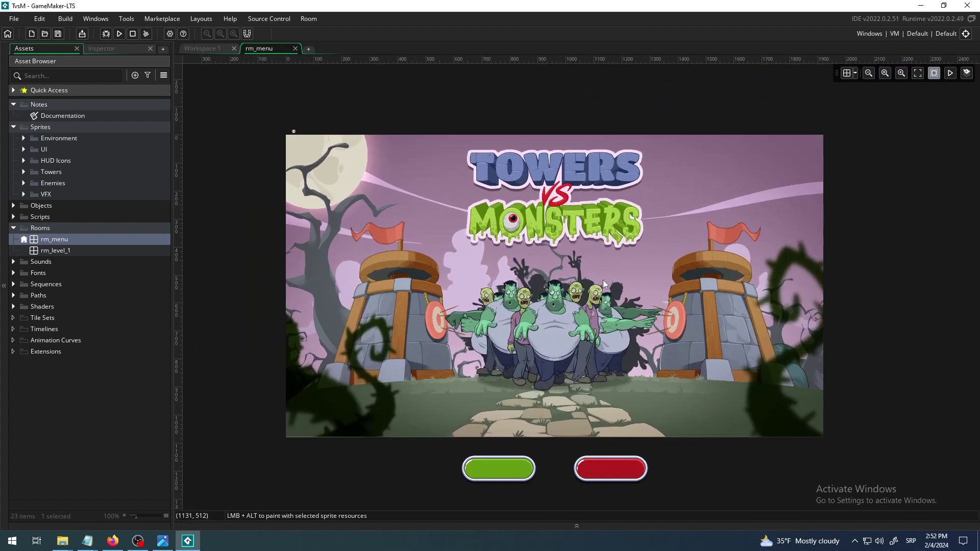
pyautogui.keyDown('ctrl'); pyautogui.scroll(-3, 577, 267); pyautogui.keyUp('ctrl')
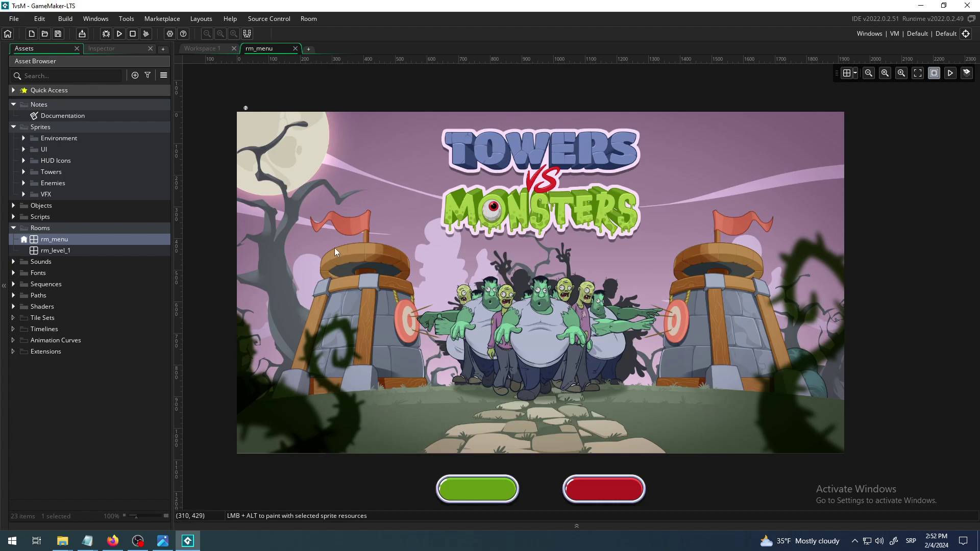
pyautogui.moveTo(347, 225); pyautogui.dragTo(376, 231, button='middle')
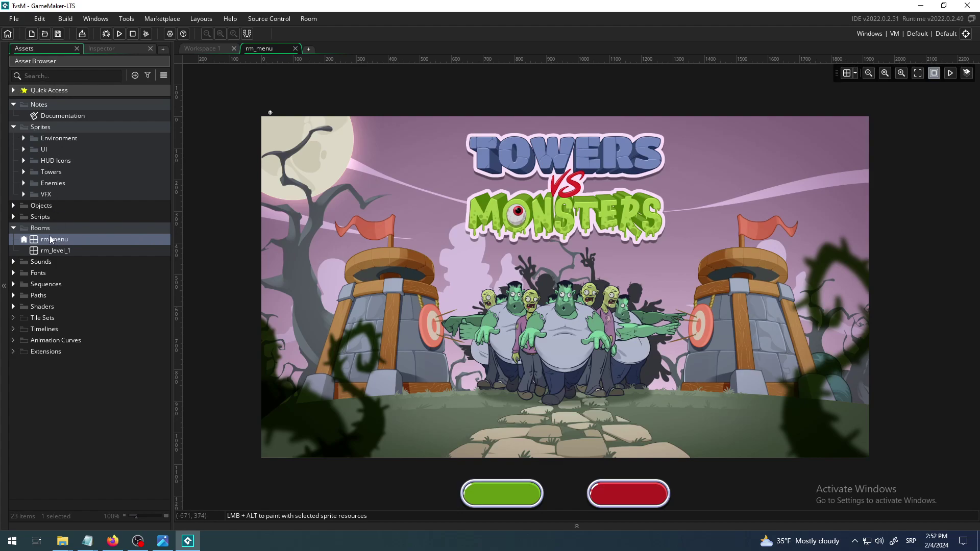
# Show the rm_menu room's layers in the Inspector and select the Instances layer to display its properties
pyautogui.click(106, 49)
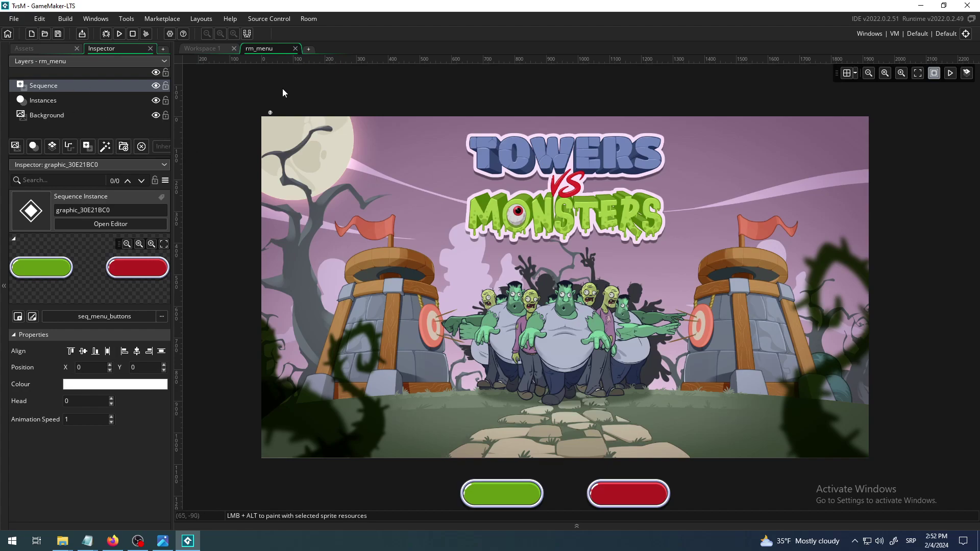
pyautogui.click(42, 102)
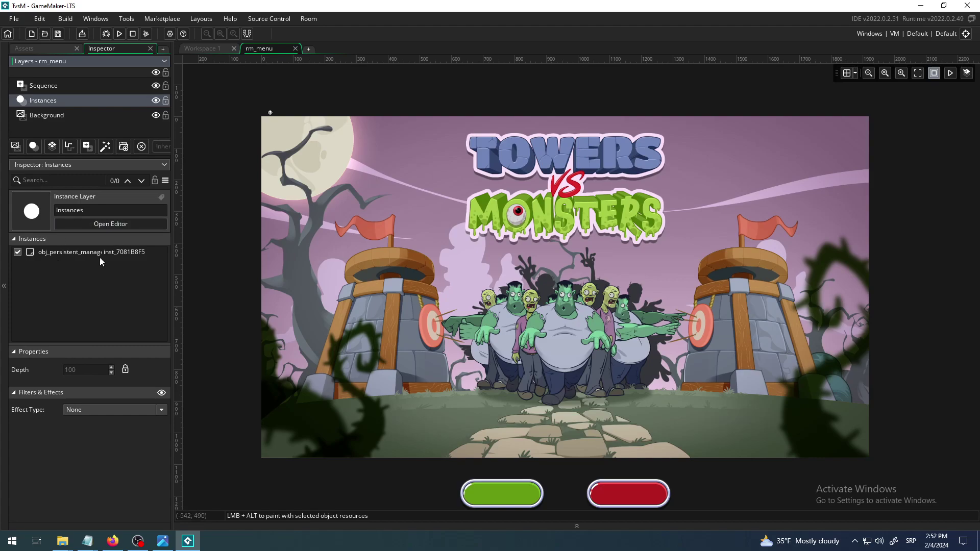
pyautogui.click(165, 161)
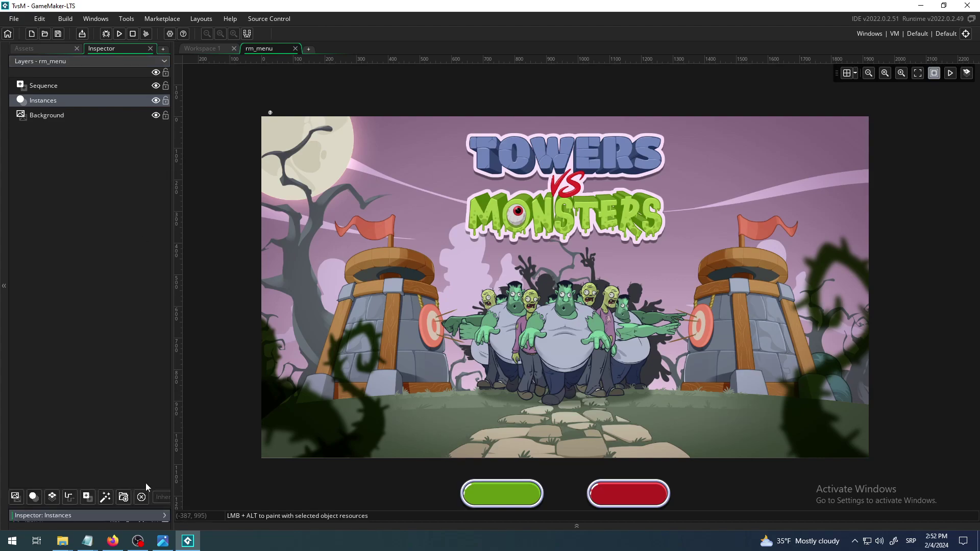
pyautogui.click(164, 516)
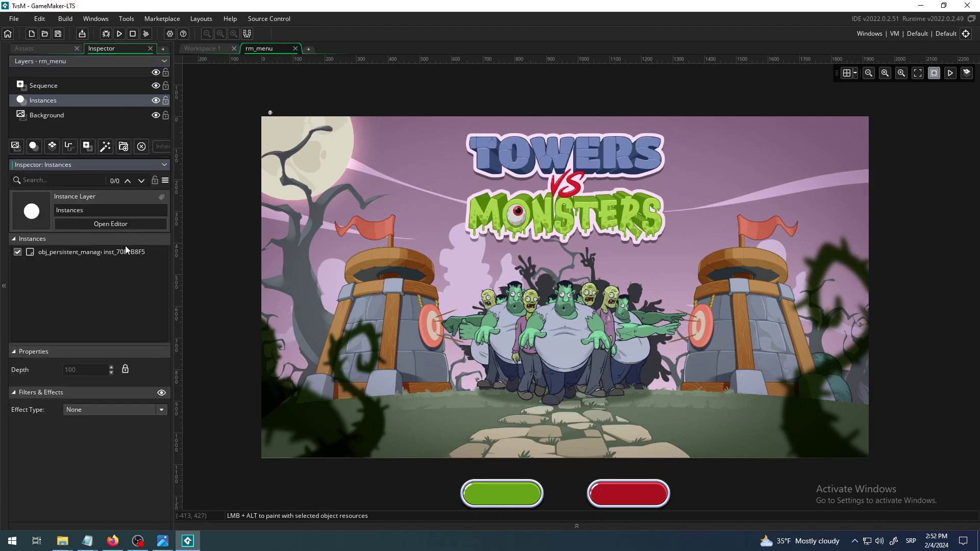
# Select the rm_menu room's Background layer to display its properties
pyautogui.click(165, 168)
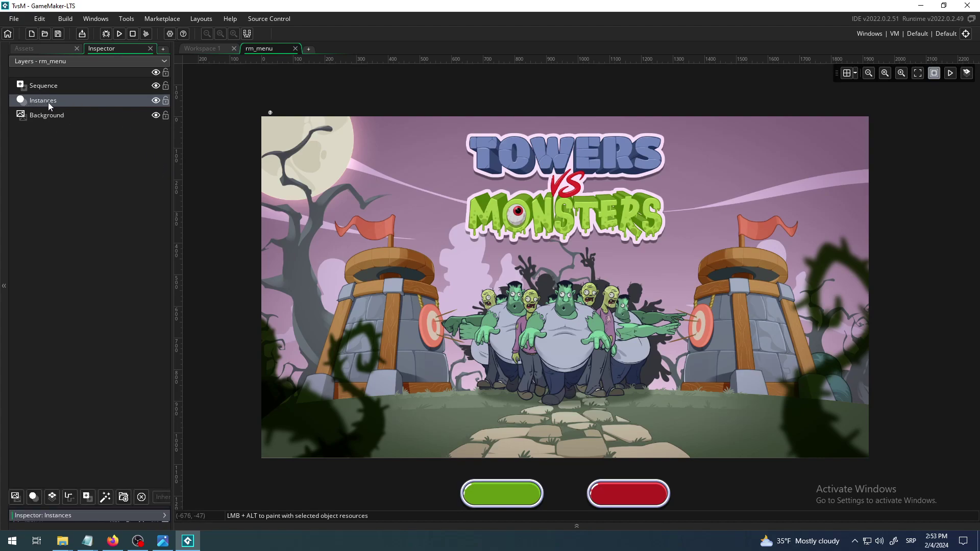
pyautogui.click(165, 515)
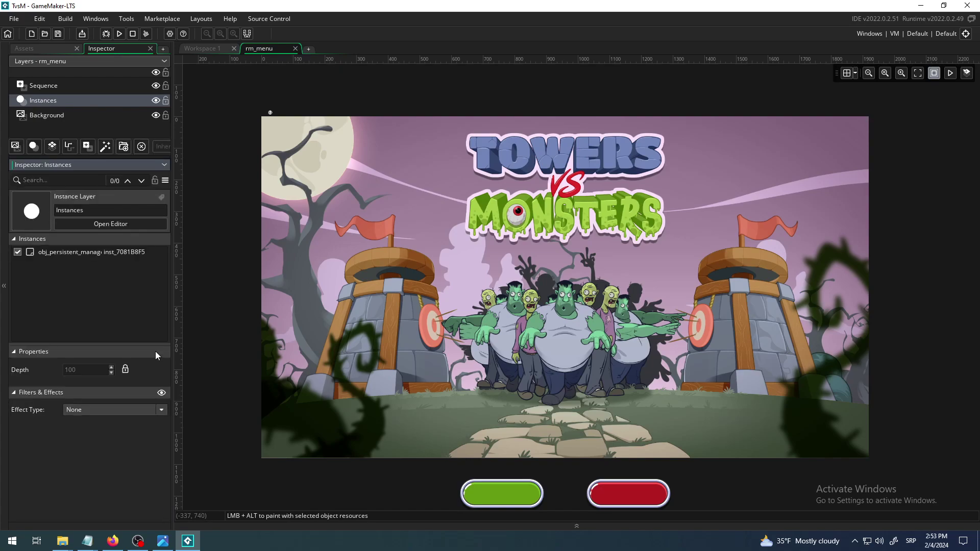
pyautogui.click(49, 115)
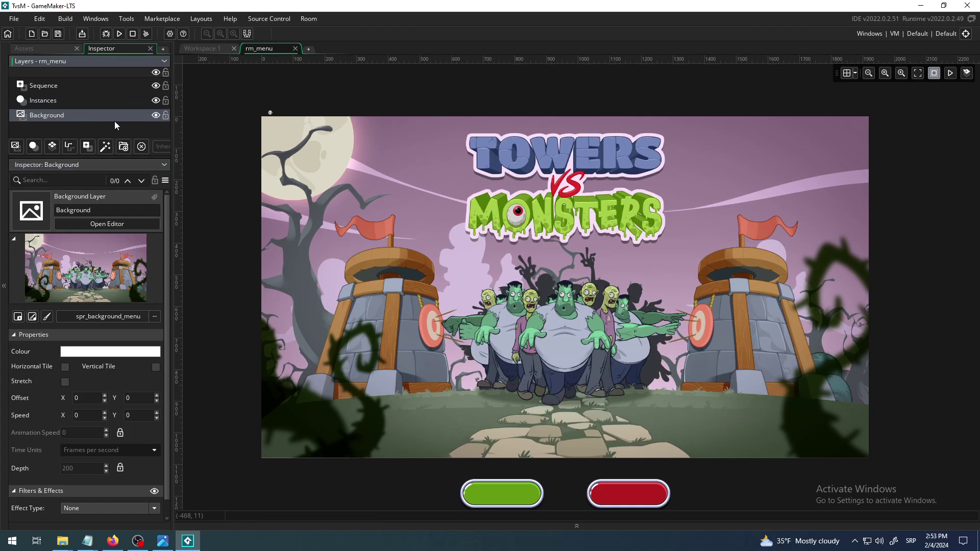
# Hide the Background layer in the rm_menu room
pyautogui.click(155, 116)
pyautogui.click(155, 116)
pyautogui.click(155, 115)
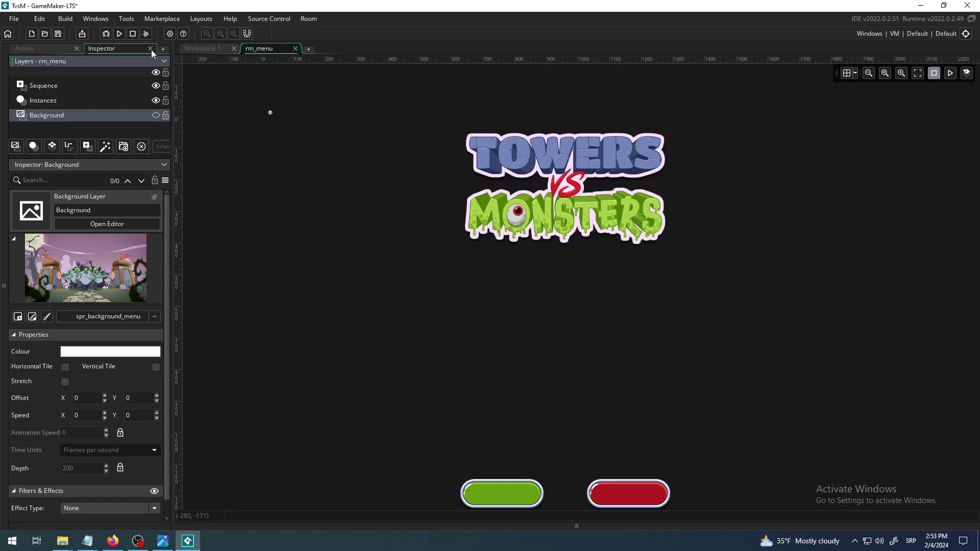
# Run the game to check its main menu, start playing to reach the level, and close the game window
pyautogui.click(119, 33)
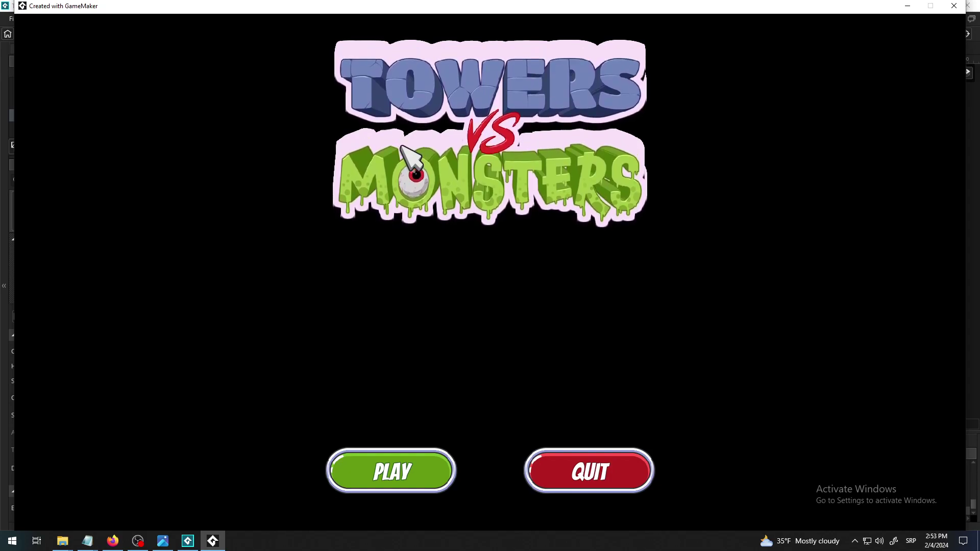
pyautogui.click(407, 471)
pyautogui.moveTo(845, 7); pyautogui.dragTo(648, 179)
pyautogui.click(756, 175)
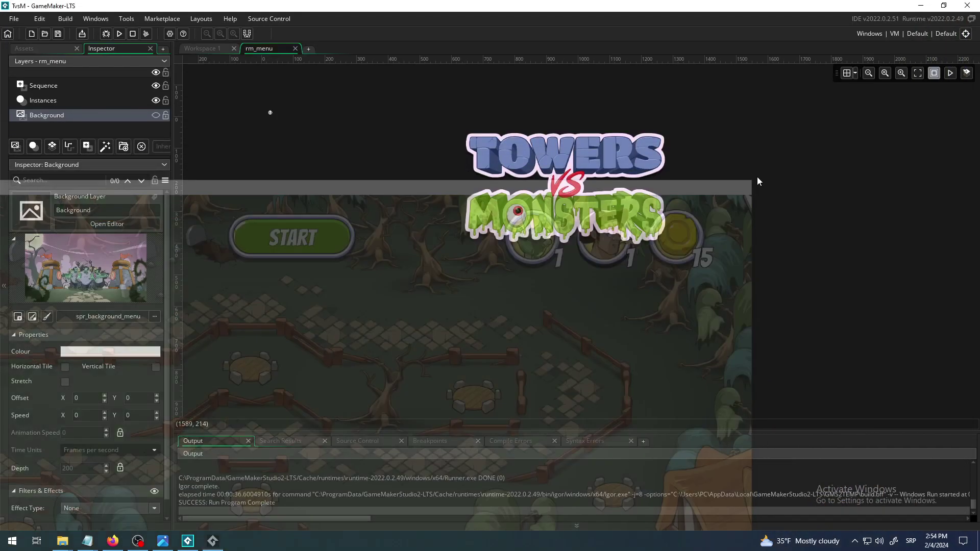
# Make the rm_menu room's Background layer visible again
pyautogui.click(155, 115)
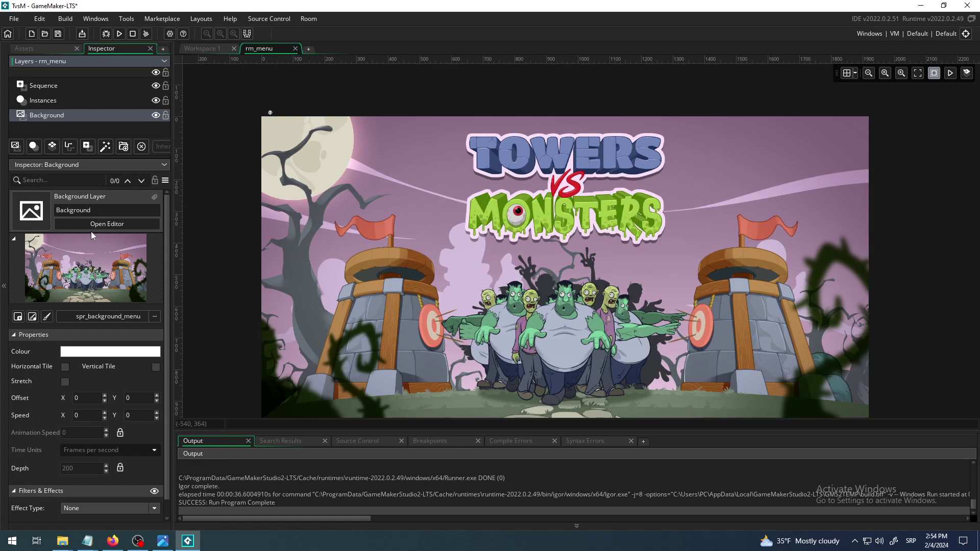
pyautogui.click(164, 165)
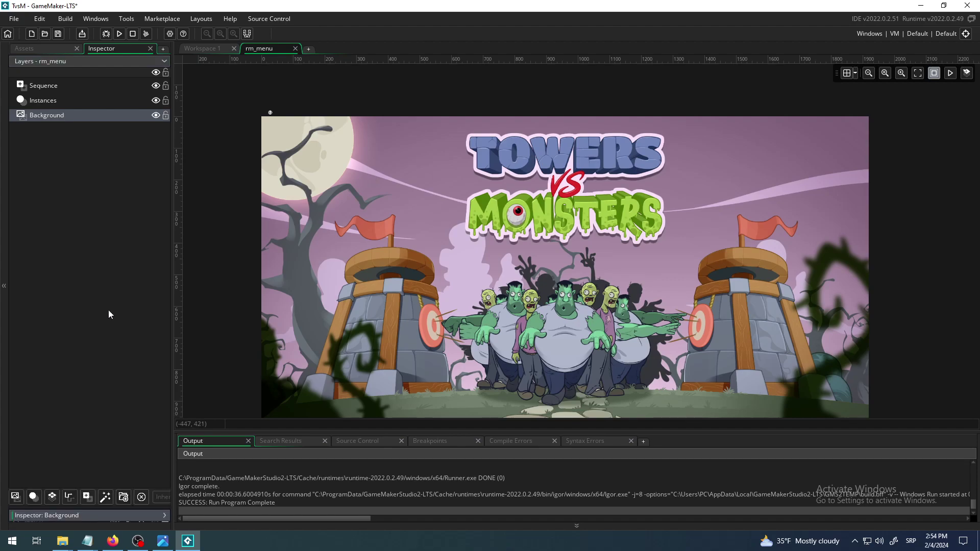
pyautogui.click(165, 515)
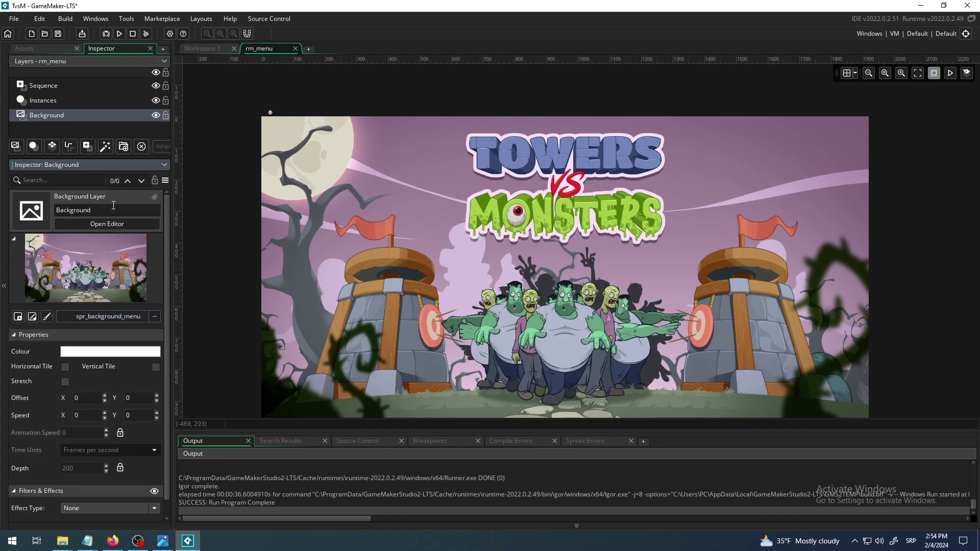
pyautogui.doubleClick(96, 209)
pyautogui.click(99, 211)
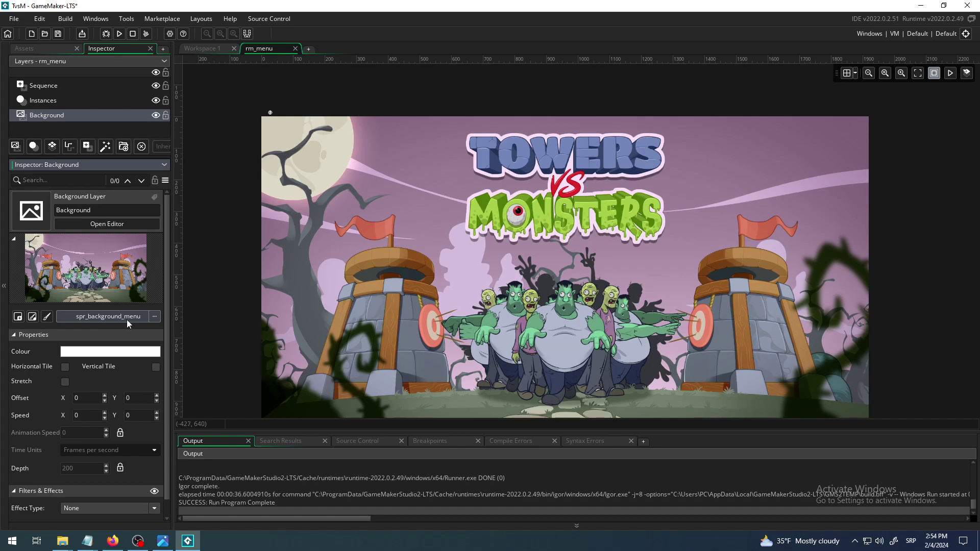
# Look through the Sprites folder in the Background layer's sprite selection and dismiss it without choosing a sprite
pyautogui.click(154, 317)
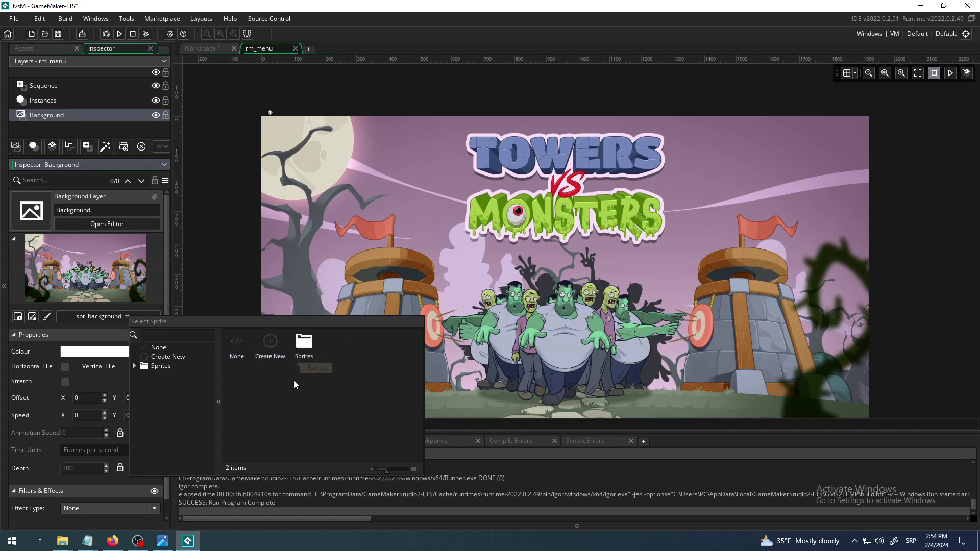
pyautogui.doubleClick(309, 352)
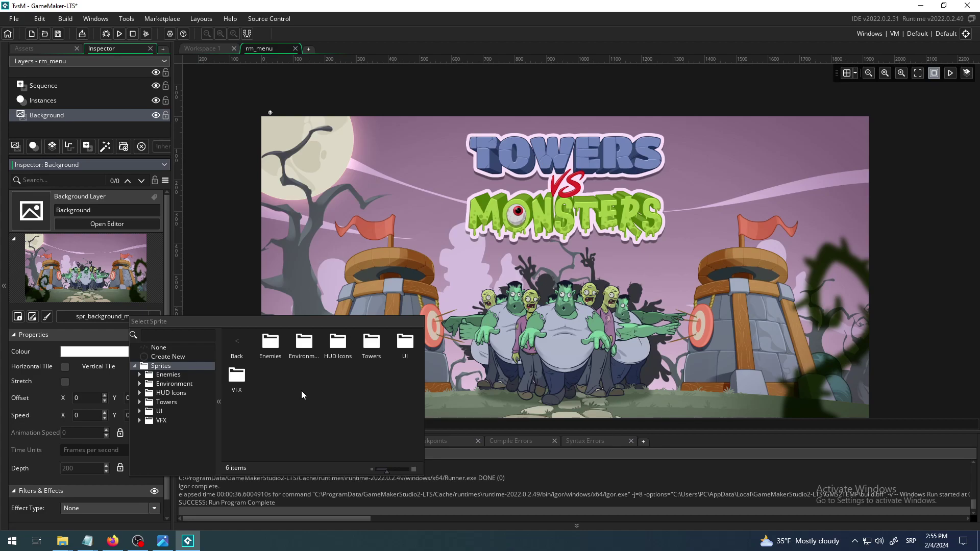
pyautogui.click(200, 296)
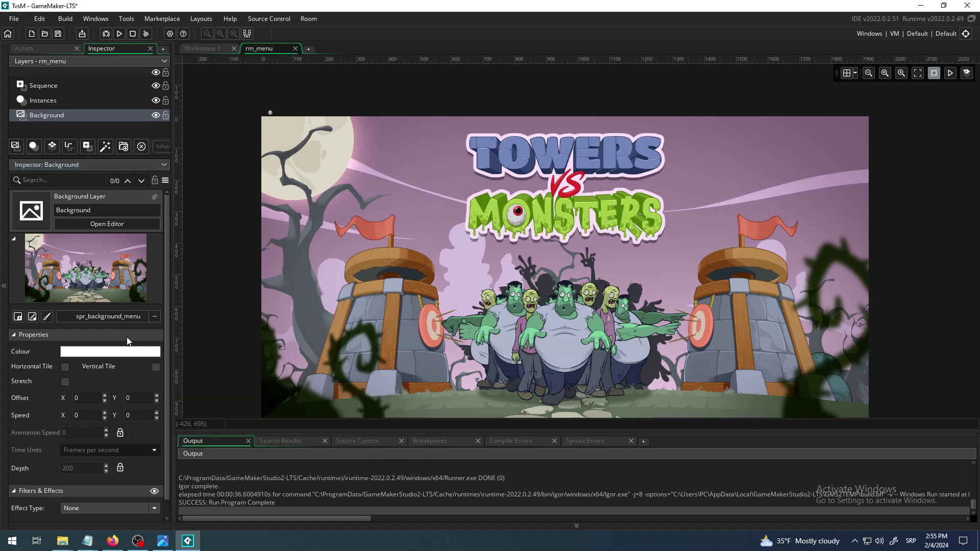
# Review the Background layer's settings, collapsing Filters & Effects and keeping the Properties section expanded
pyautogui.scroll(-1, 118, 354)
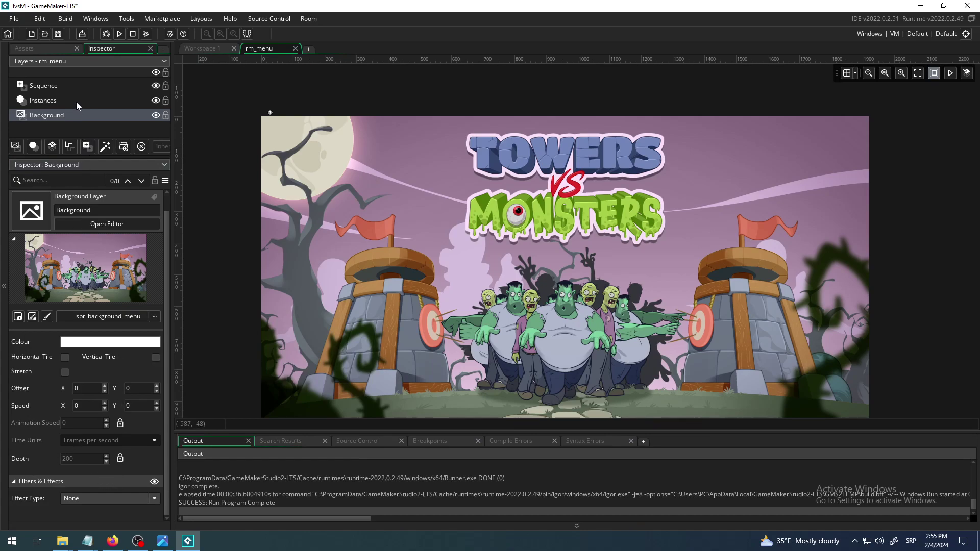
pyautogui.scroll(1, 117, 362)
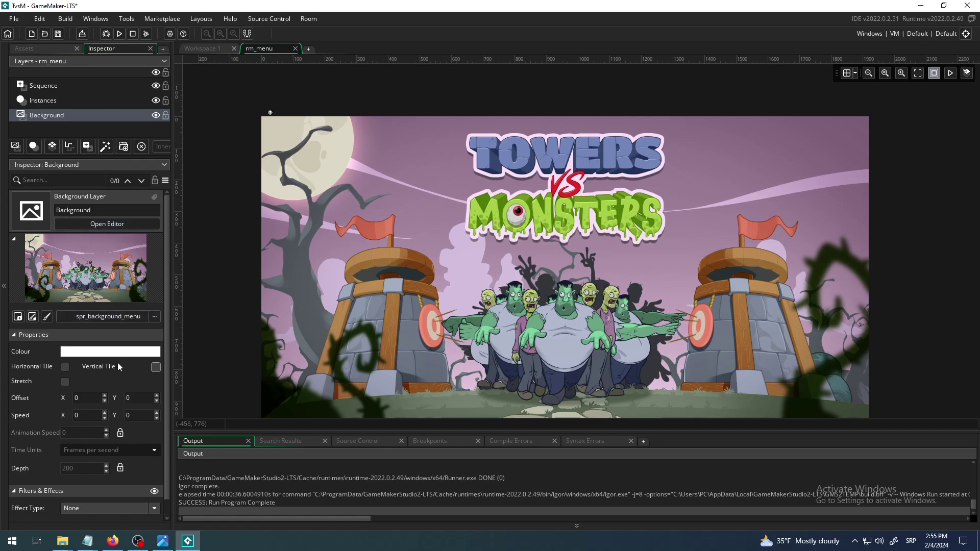
pyautogui.click(162, 166)
pyautogui.click(163, 513)
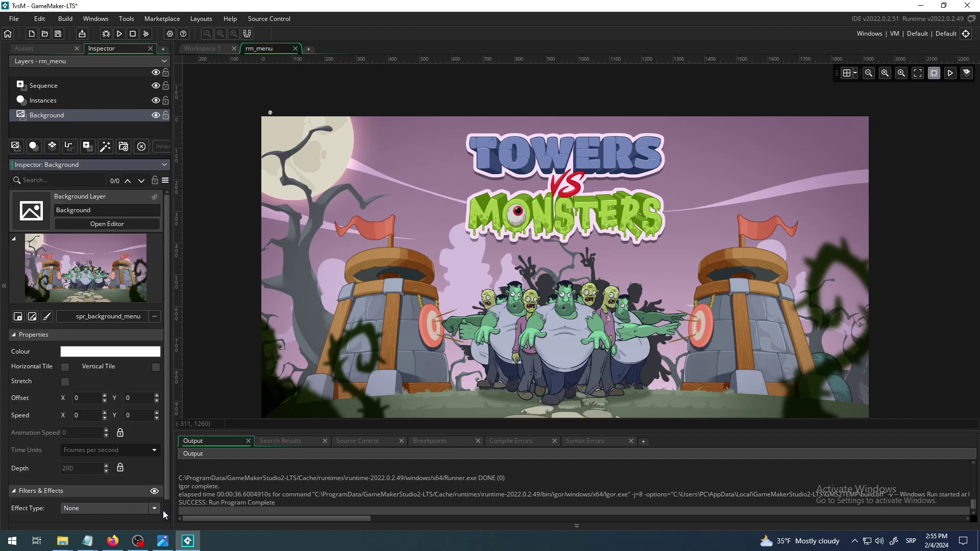
pyautogui.click(15, 334)
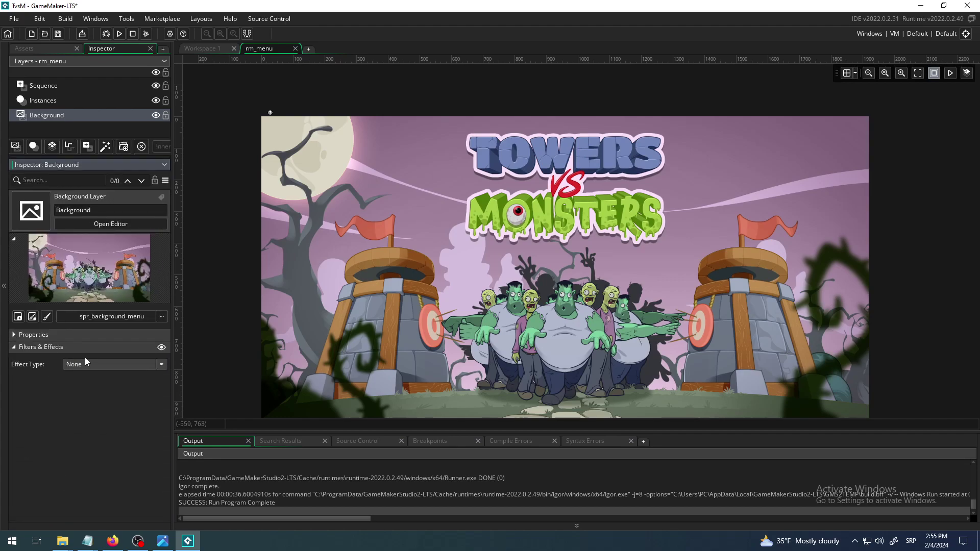
pyautogui.click(15, 347)
pyautogui.click(15, 334)
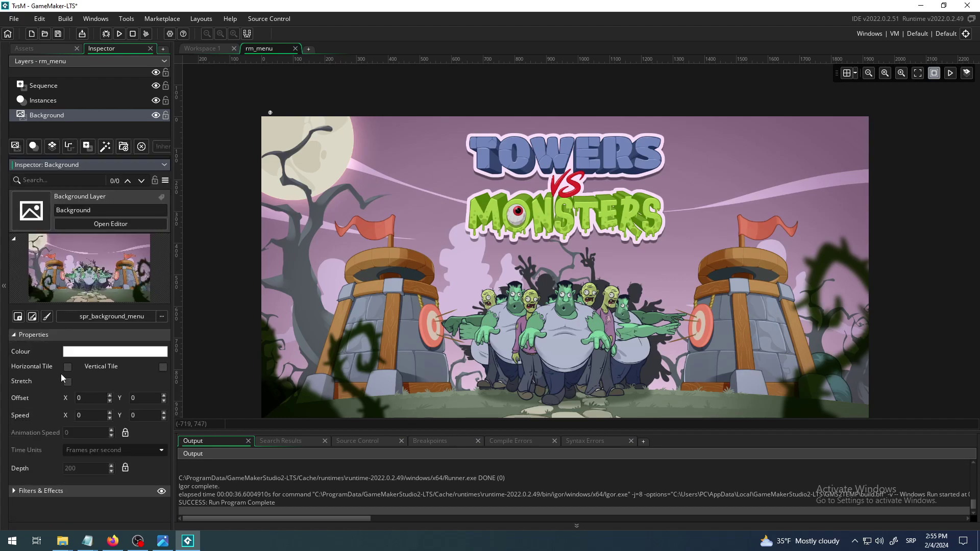
# Compare the contents and properties of the Instances, Sequence and Background layers in the rm_menu room
pyautogui.click(50, 102)
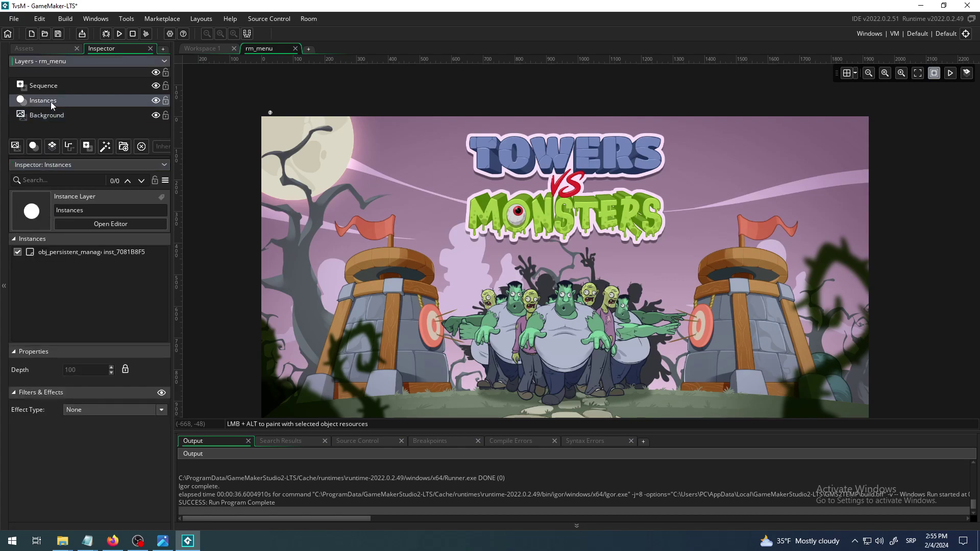
pyautogui.click(53, 87)
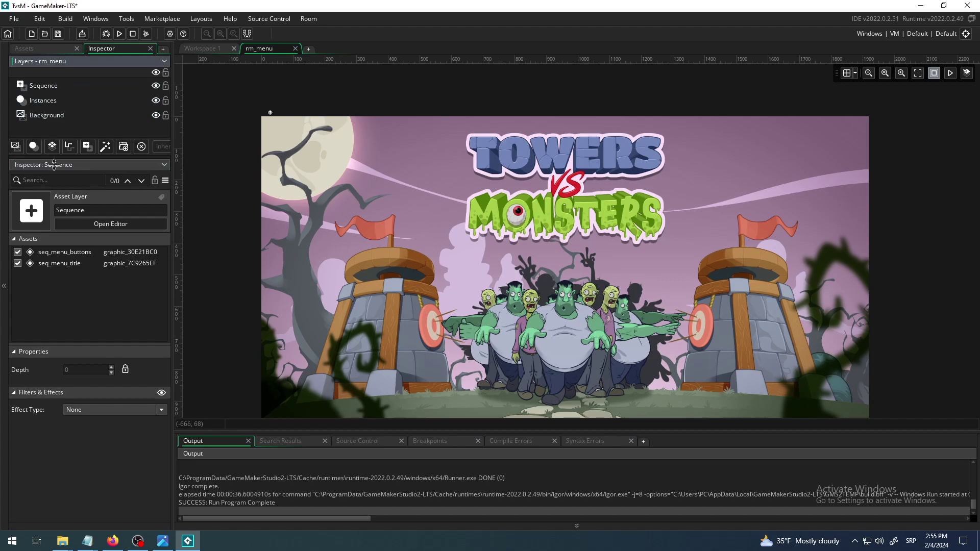
pyautogui.click(57, 304)
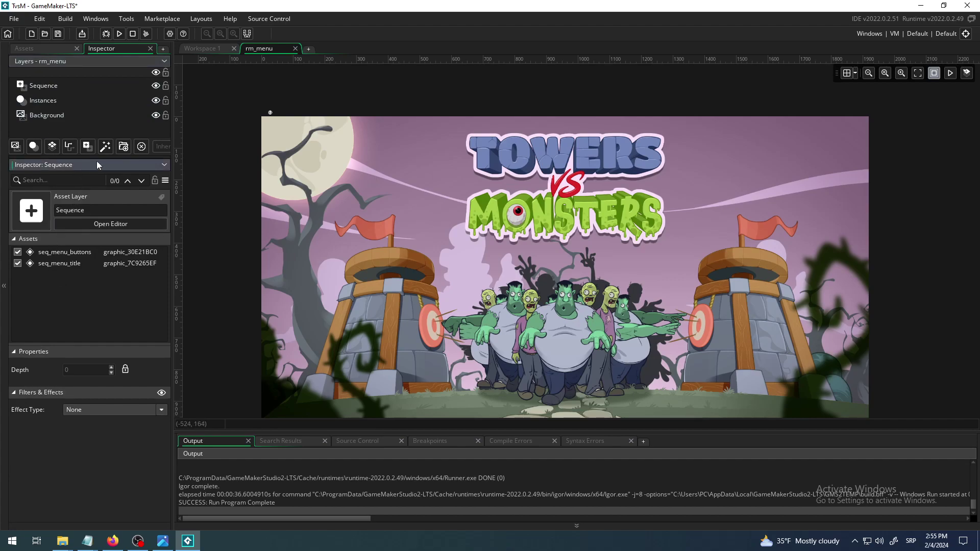
pyautogui.click(51, 115)
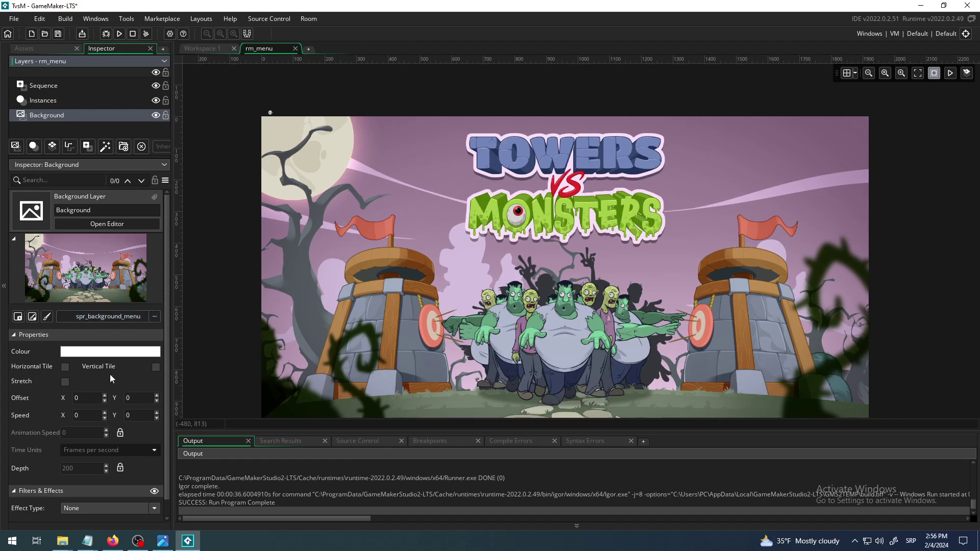
pyautogui.scroll(-1, 109, 375)
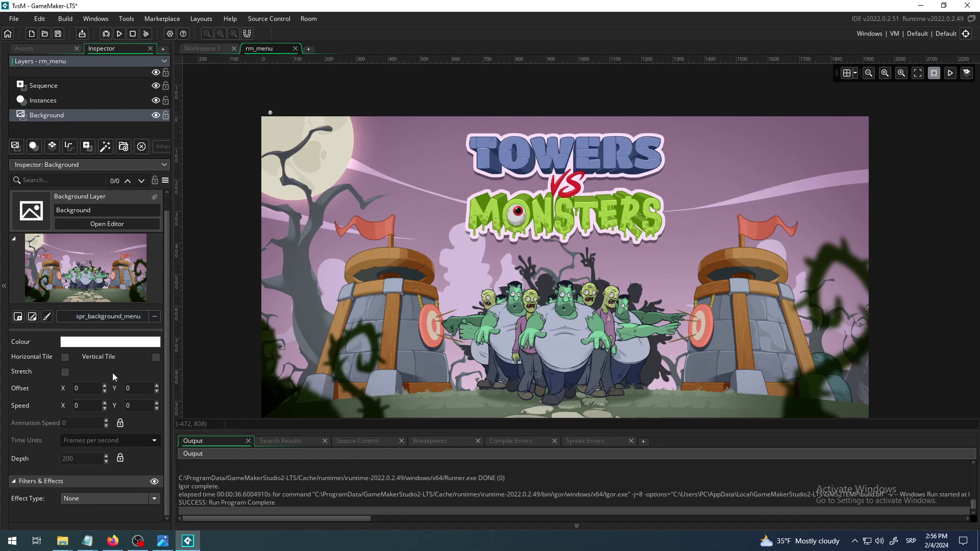
pyautogui.click(68, 130)
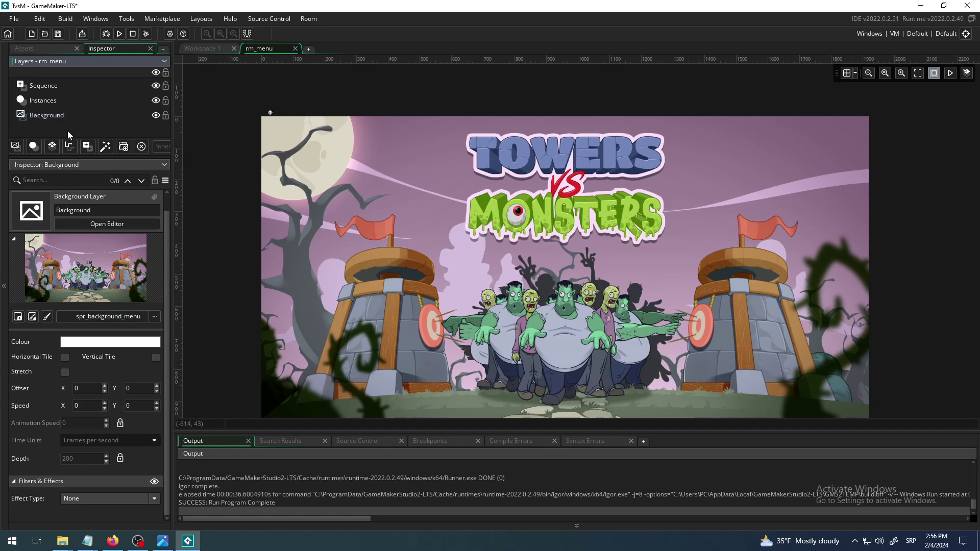
pyautogui.click(47, 85)
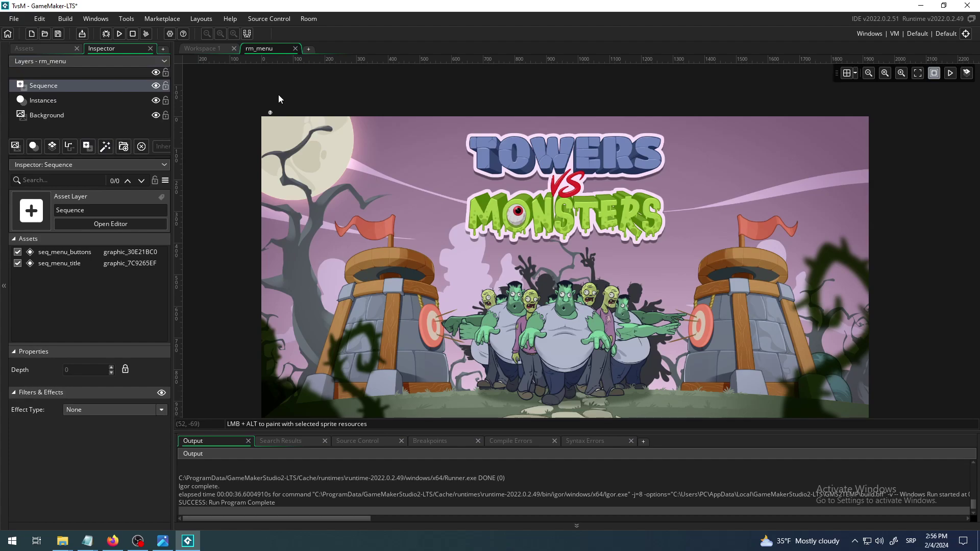
pyautogui.click(109, 298)
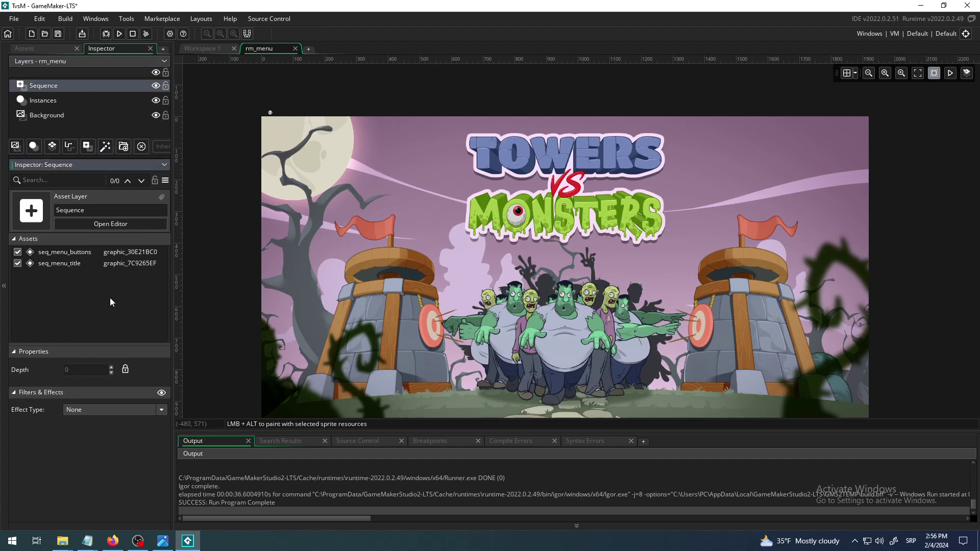
pyautogui.click(39, 116)
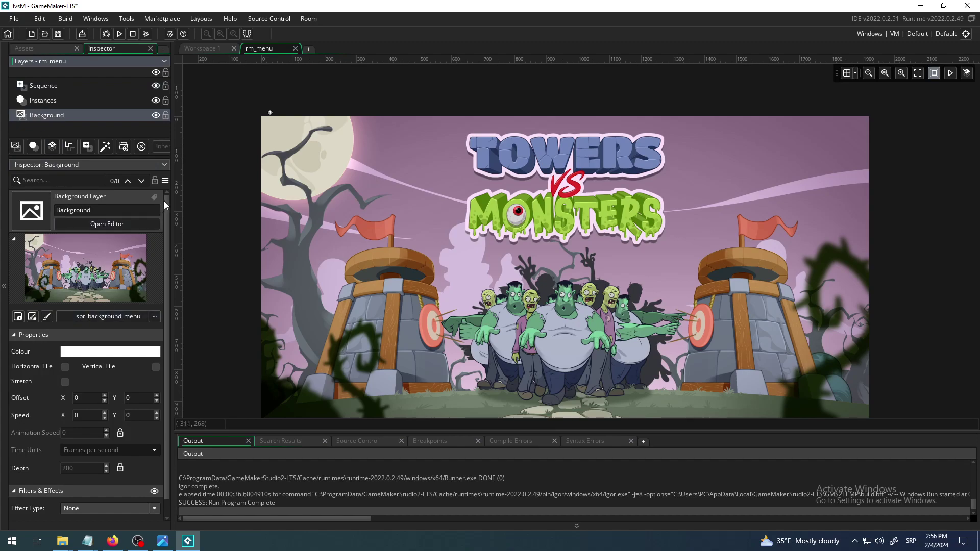
pyautogui.scroll(-1, 140, 279)
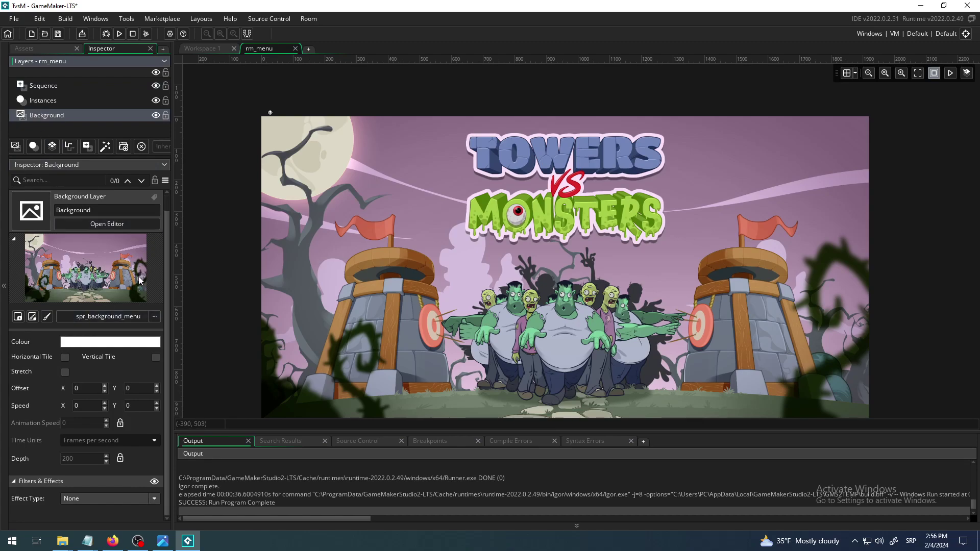
pyautogui.click(56, 102)
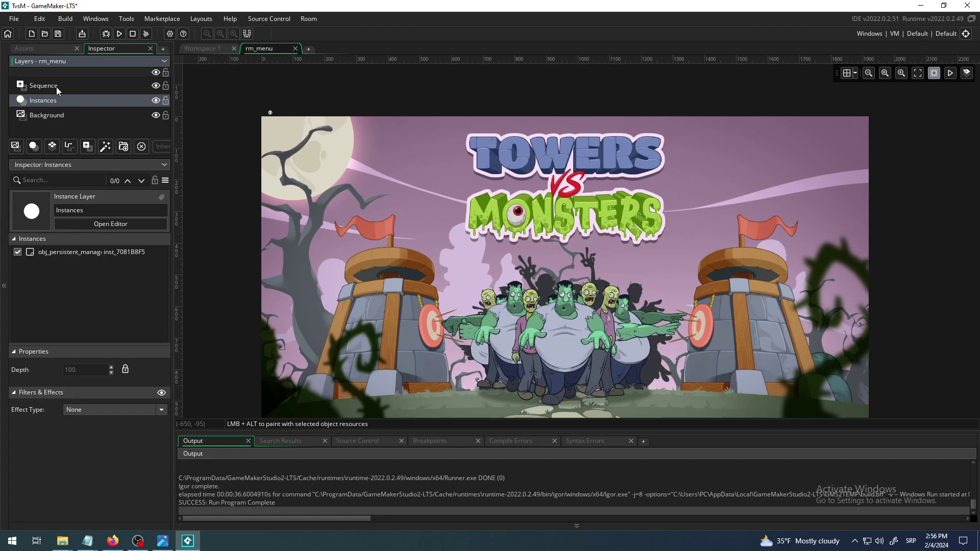
pyautogui.click(56, 87)
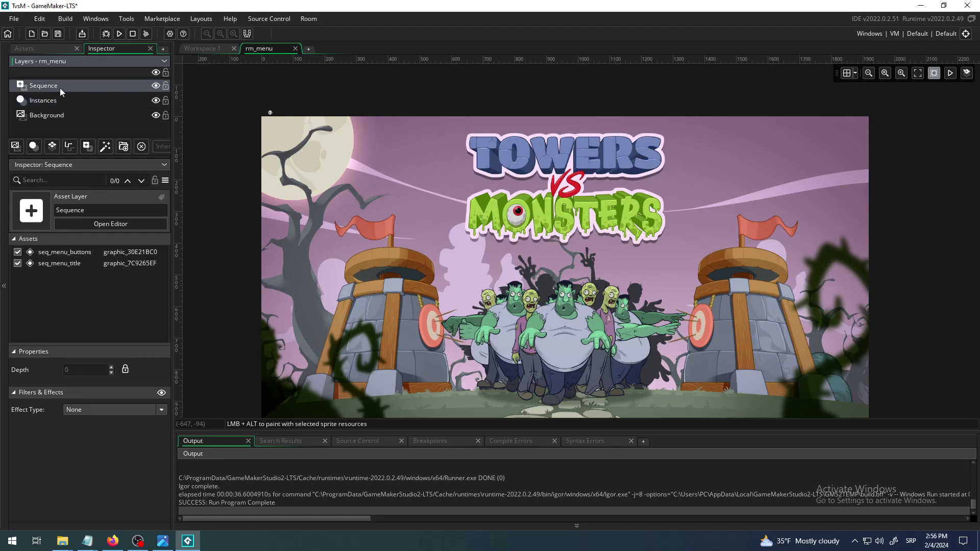
# Collapse the output area and return to Workspace 1 with the project's asset list shown
pyautogui.click(562, 527)
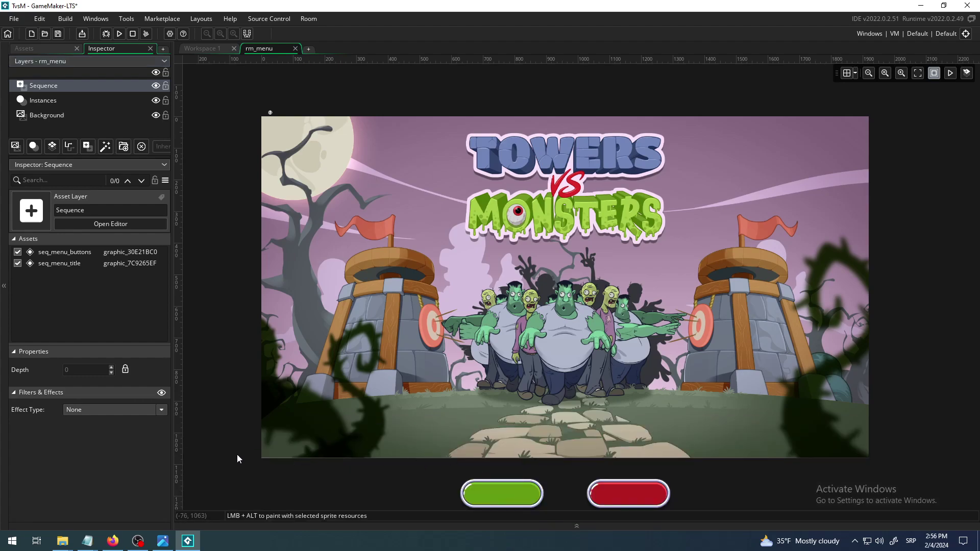
pyautogui.click(207, 49)
pyautogui.click(44, 47)
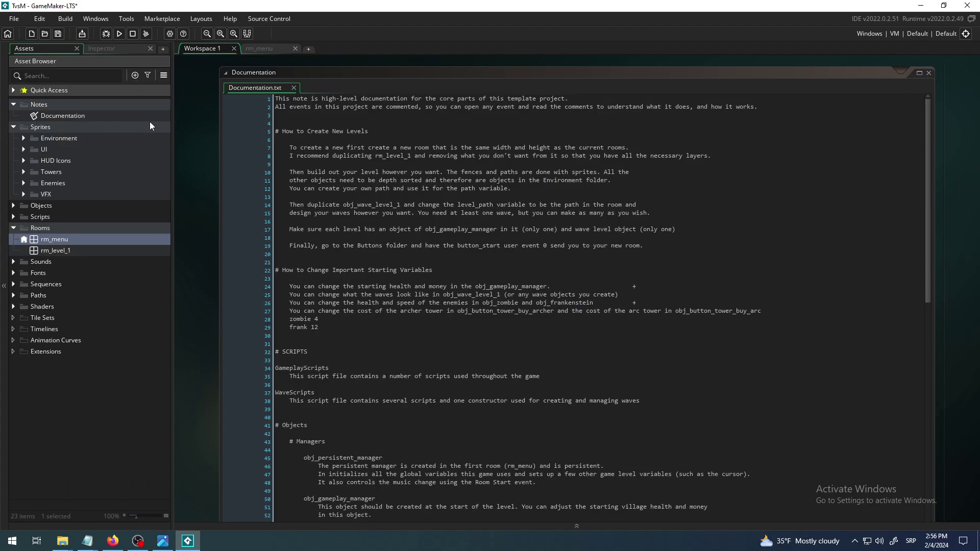
# Expand the UI and Environment sprite folders and select the Environment folder
pyautogui.click(23, 150)
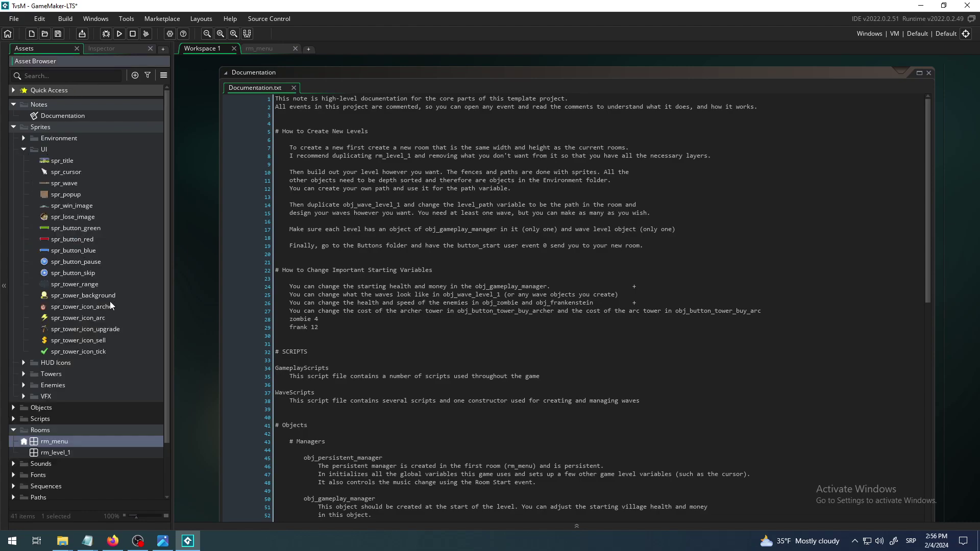
pyautogui.click(23, 138)
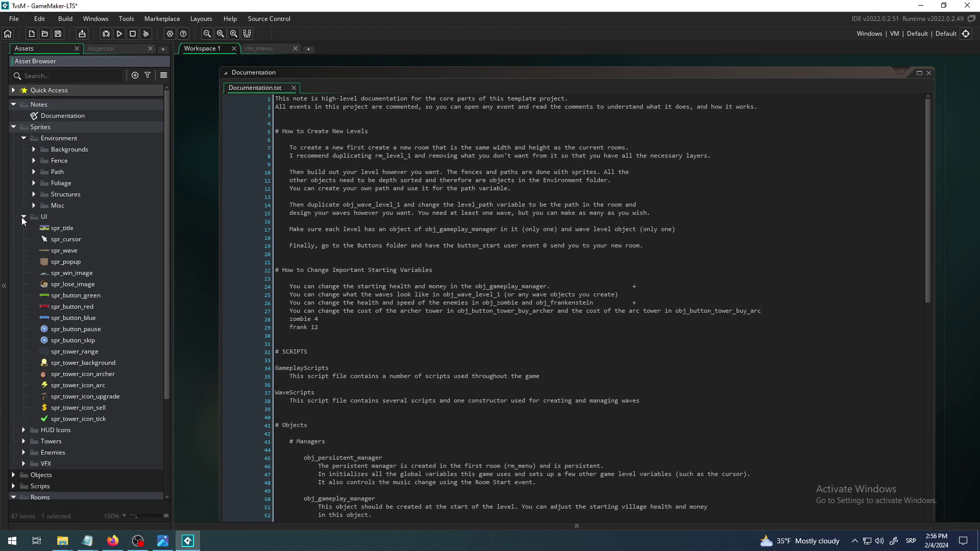
pyautogui.click(54, 140)
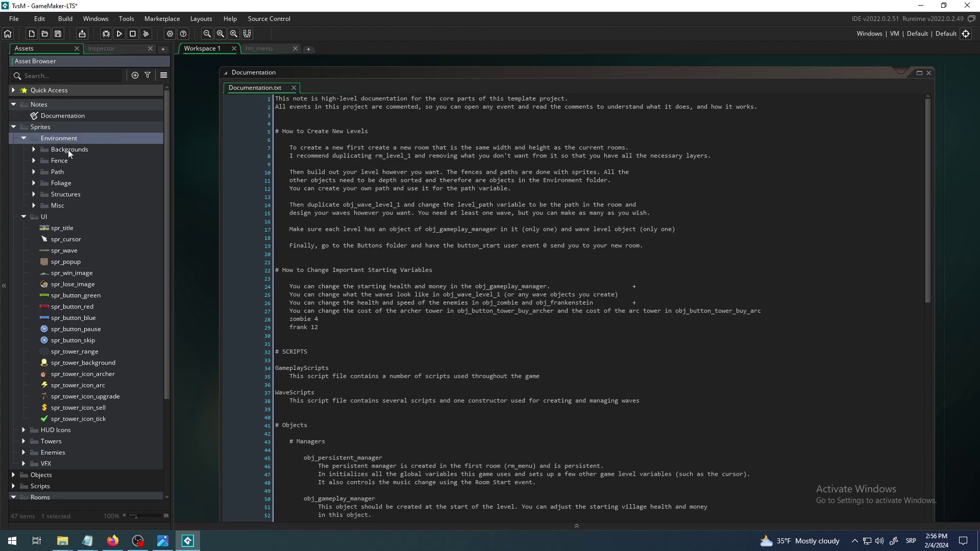
# Open spr_background_menu from the Backgrounds folder and examine its size, origin and animation playback
pyautogui.click(68, 149)
pyautogui.click(35, 150)
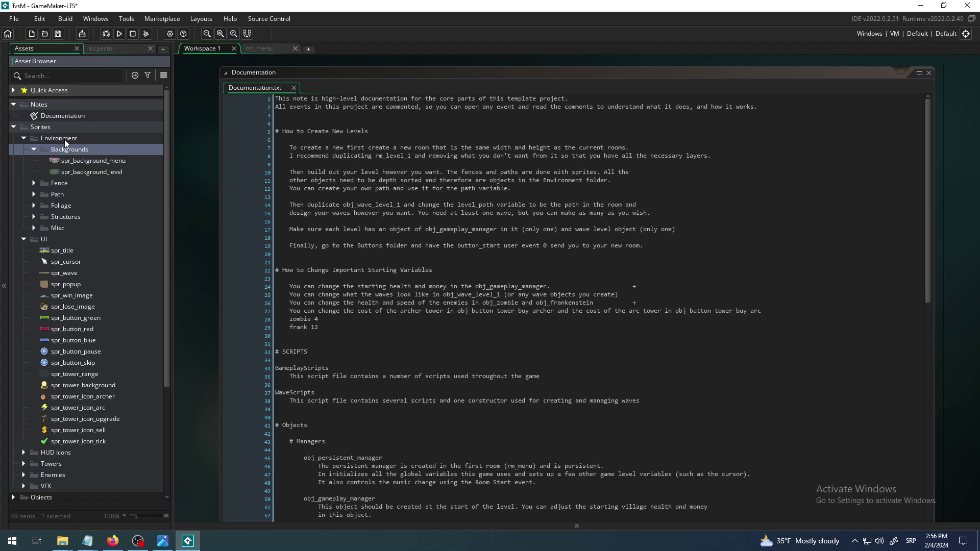
pyautogui.doubleClick(93, 162)
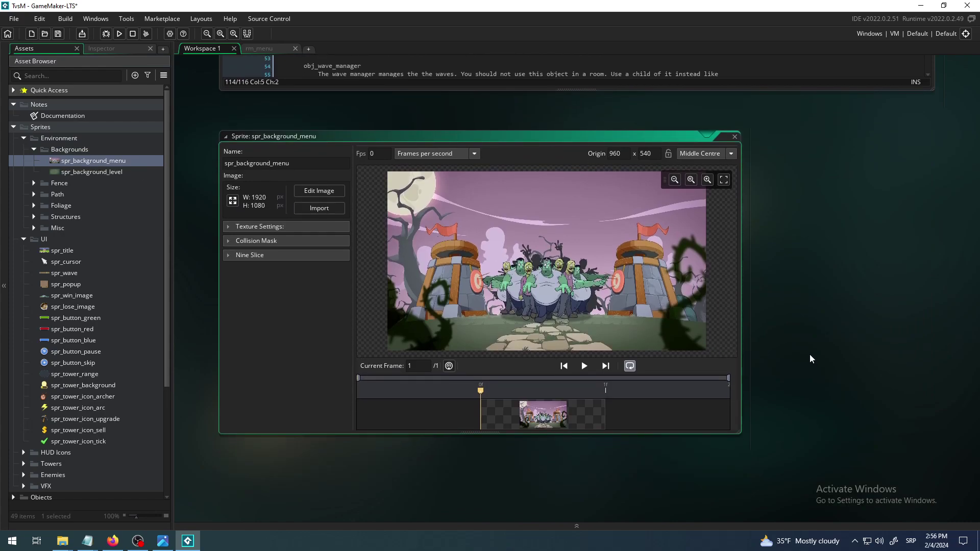
pyautogui.click(584, 366)
pyautogui.click(584, 366)
pyautogui.click(889, 308)
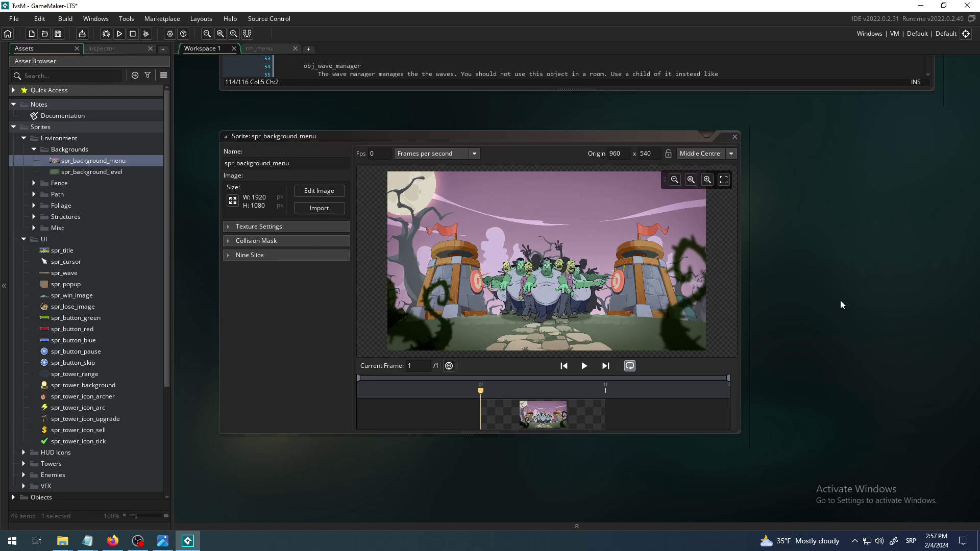
# Create a new sprite inside the Backgrounds folder
pyautogui.click(76, 149)
pyautogui.rightClick(77, 149)
pyautogui.moveTo(121, 157)
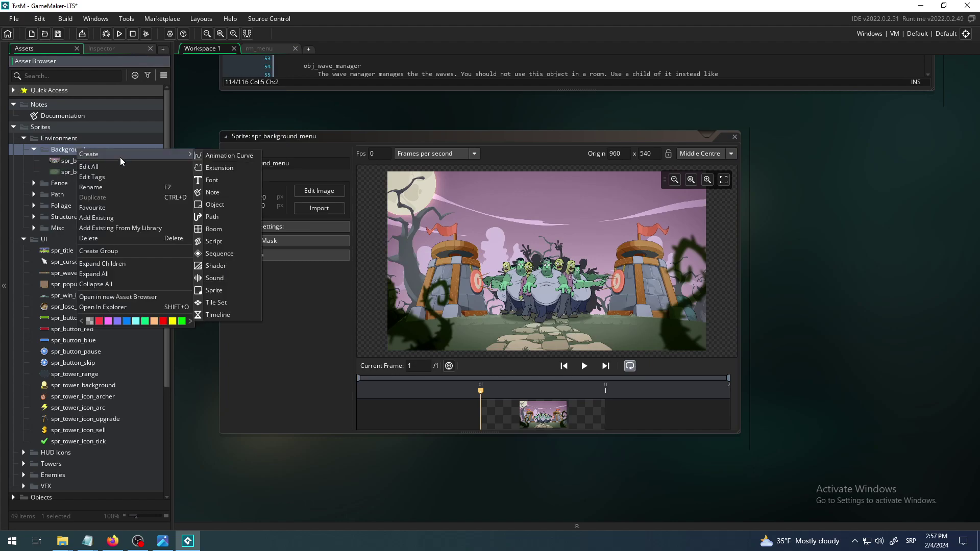
pyautogui.click(241, 290)
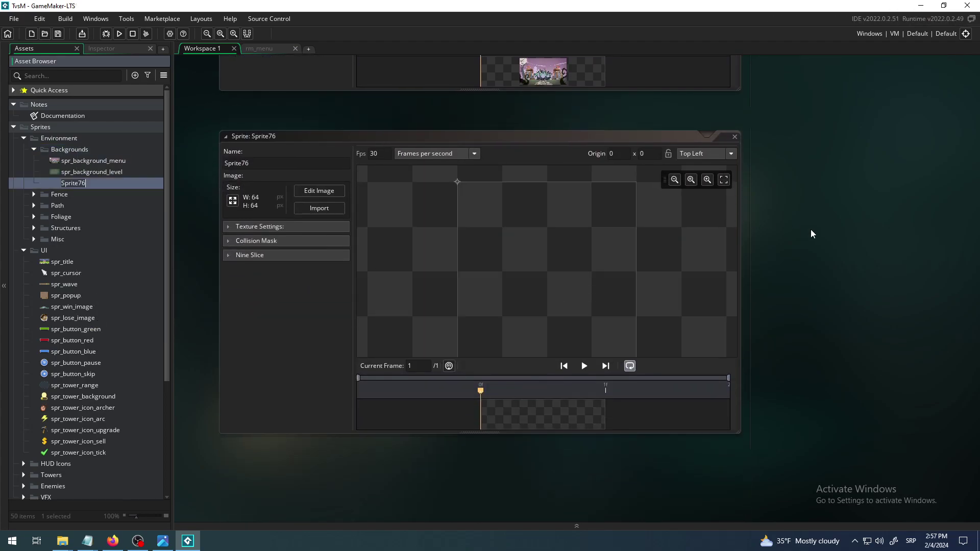
# Resize the new sprite to 1920 by 1080 pixels, scaling the image without maintaining the aspect ratio
pyautogui.scroll(5, 801, 218)
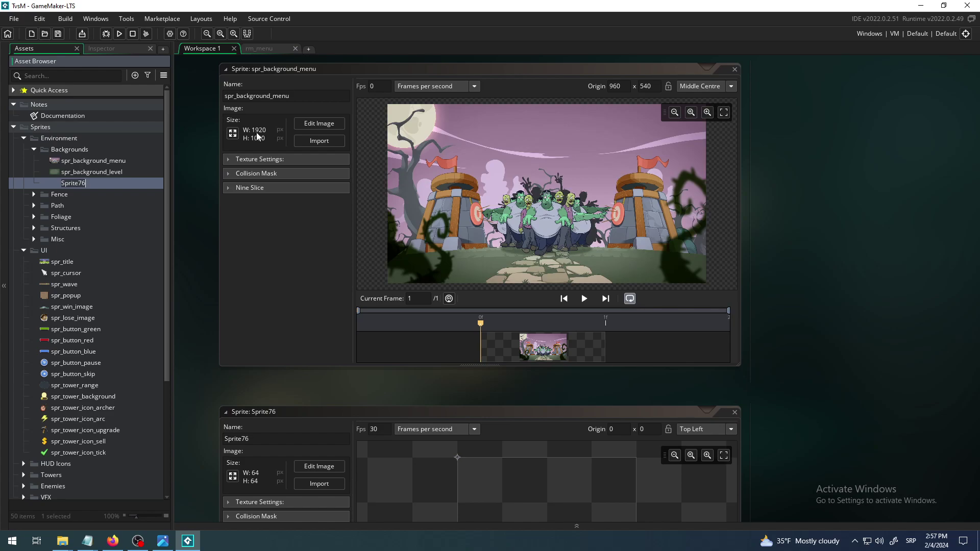
pyautogui.scroll(-2, 186, 182)
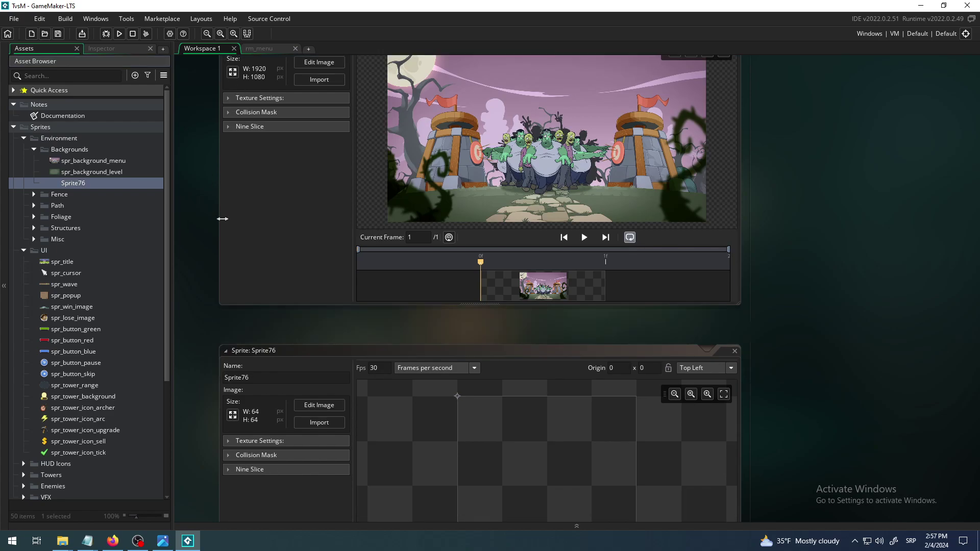
pyautogui.click(234, 415)
pyautogui.moveTo(224, 54); pyautogui.dragTo(797, 320)
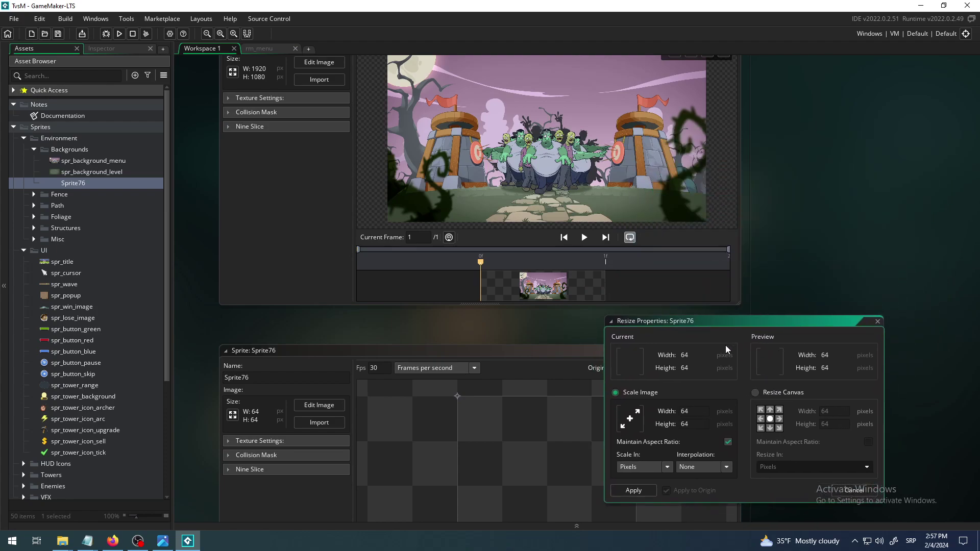
pyautogui.moveTo(733, 323); pyautogui.dragTo(534, 319)
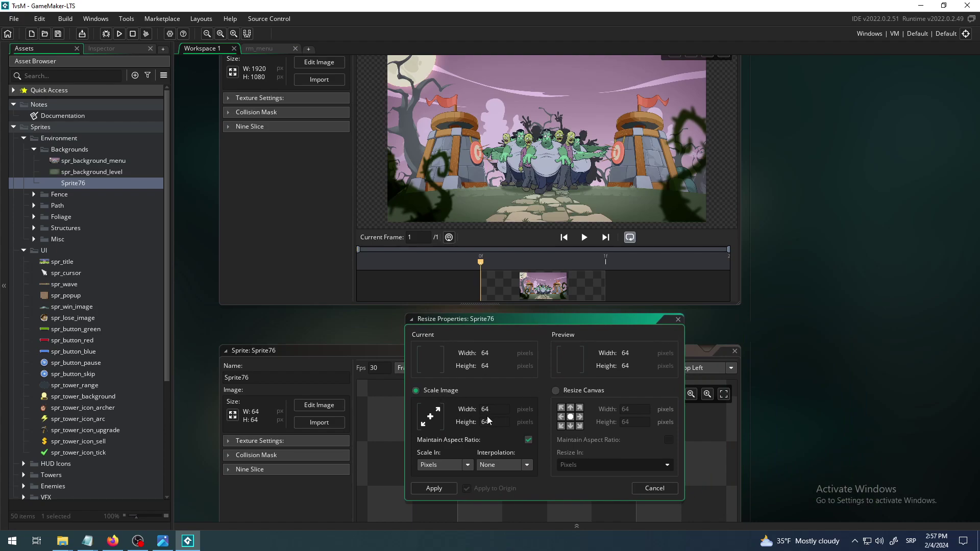
pyautogui.moveTo(494, 411); pyautogui.dragTo(473, 410)
pyautogui.write('1920')
pyautogui.click(497, 423)
pyautogui.click(528, 440)
pyautogui.click(486, 423)
pyautogui.write('1080')
pyautogui.click(434, 488)
# Fill the new sprite's whole canvas with solid green in the image editor and close that editor
pyautogui.scroll(-1, 812, 382)
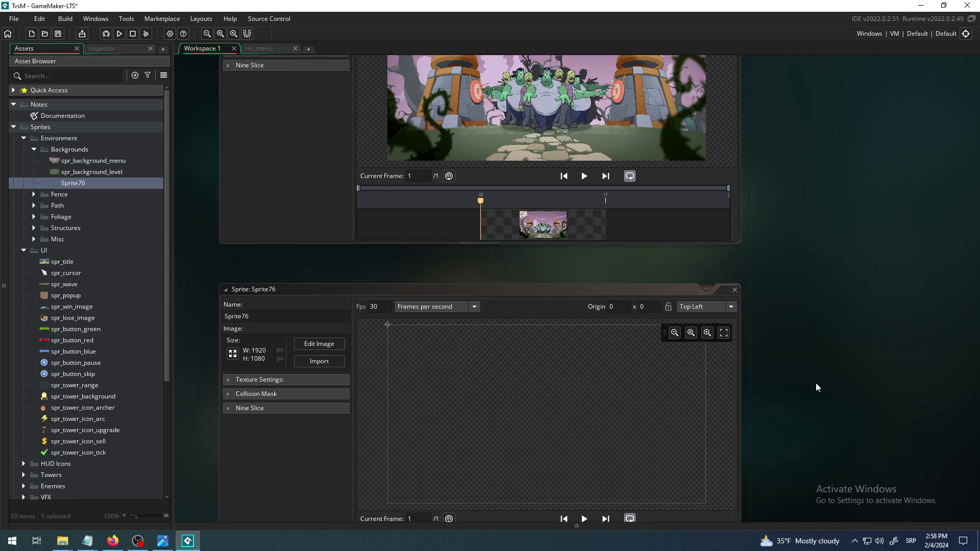
pyautogui.scroll(-1, 798, 306)
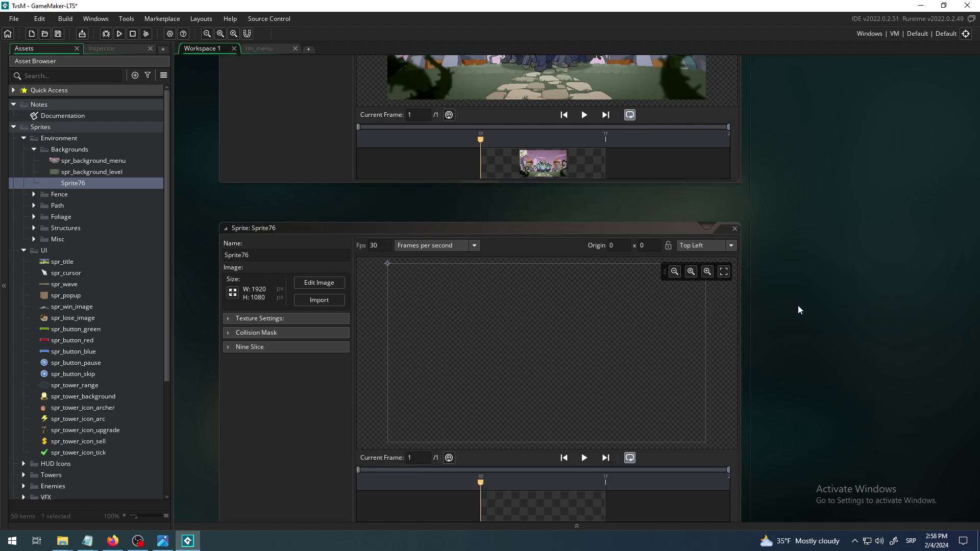
pyautogui.click(319, 283)
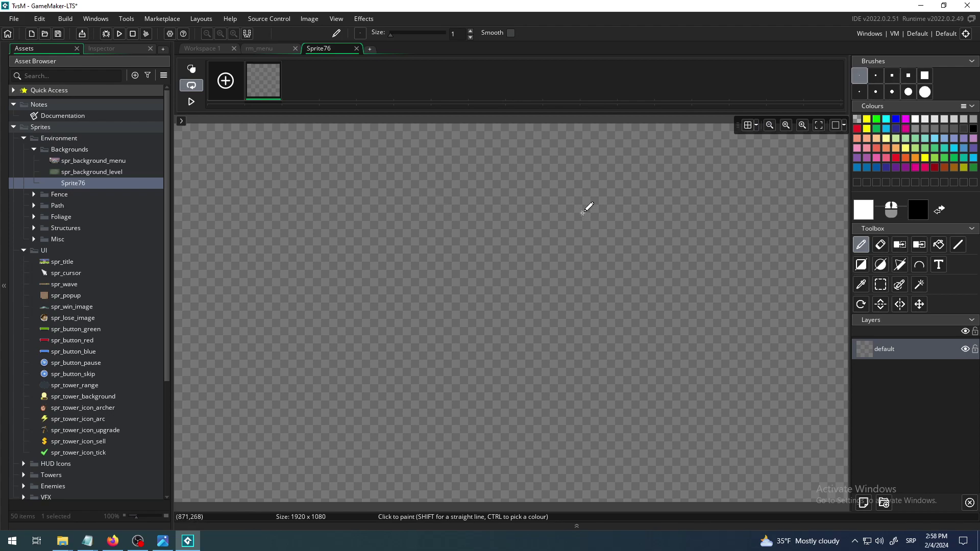
pyautogui.click(769, 125)
pyautogui.click(769, 125)
pyautogui.click(770, 124)
pyautogui.click(769, 124)
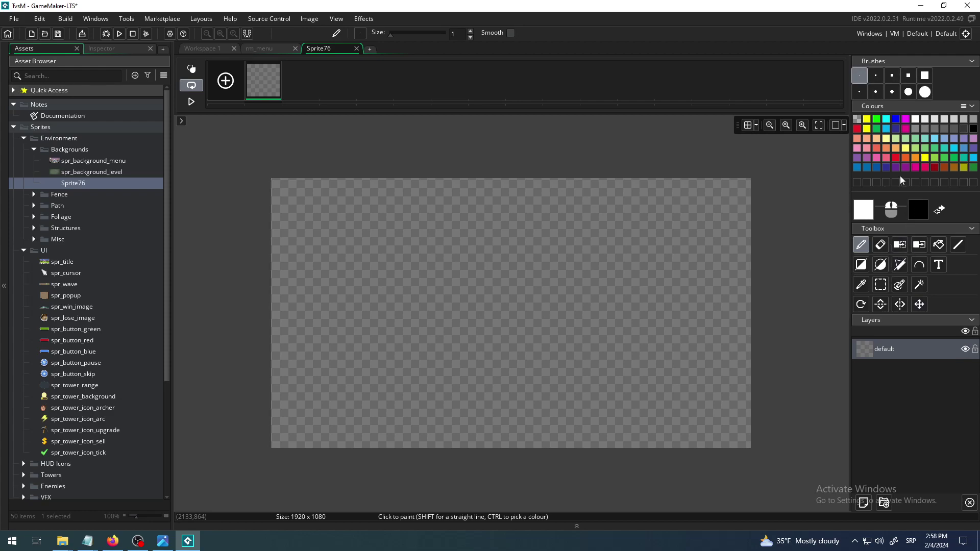
pyautogui.click(945, 158)
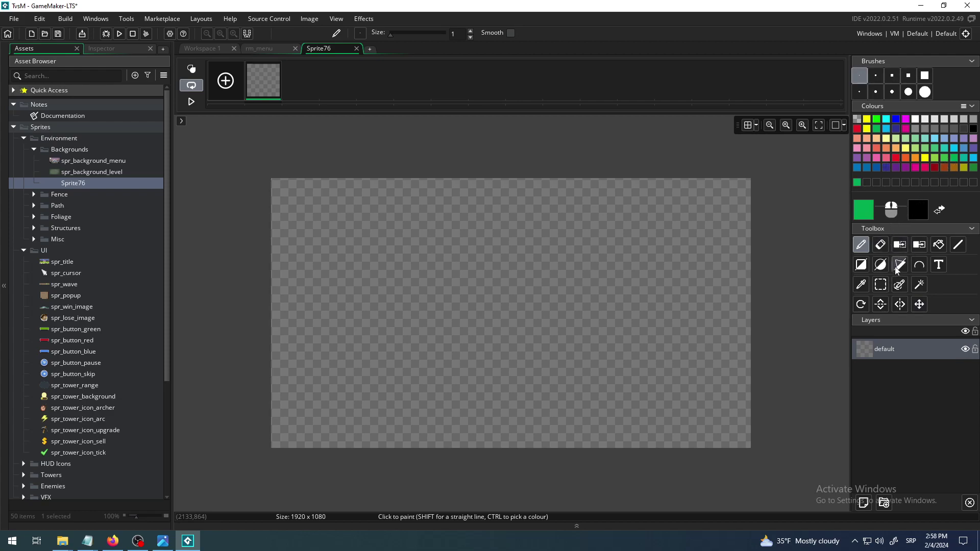
pyautogui.click(939, 246)
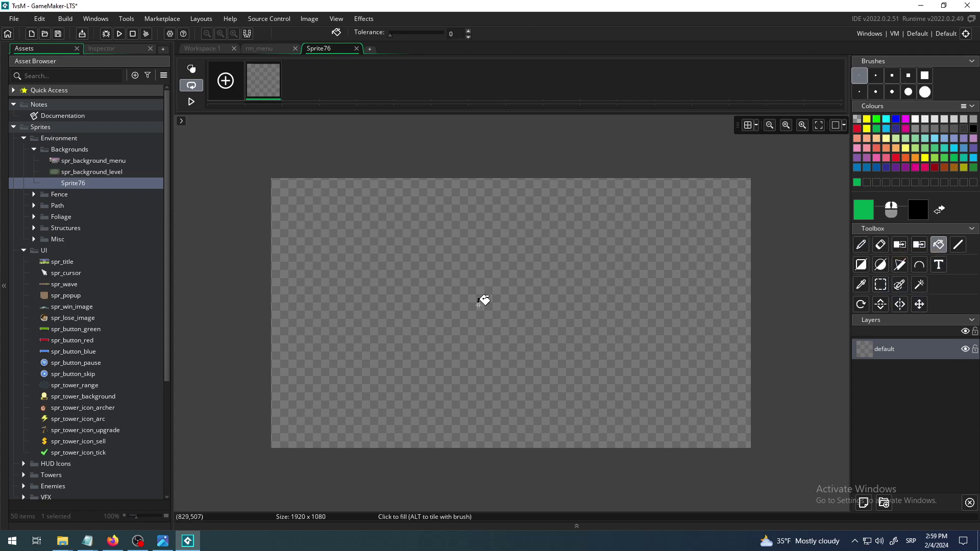
pyautogui.click(480, 303)
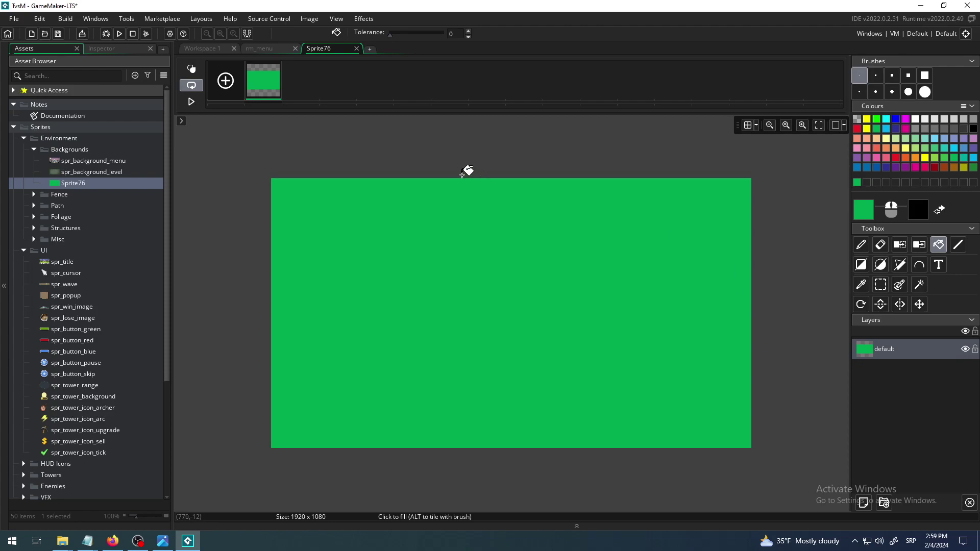
pyautogui.click(356, 48)
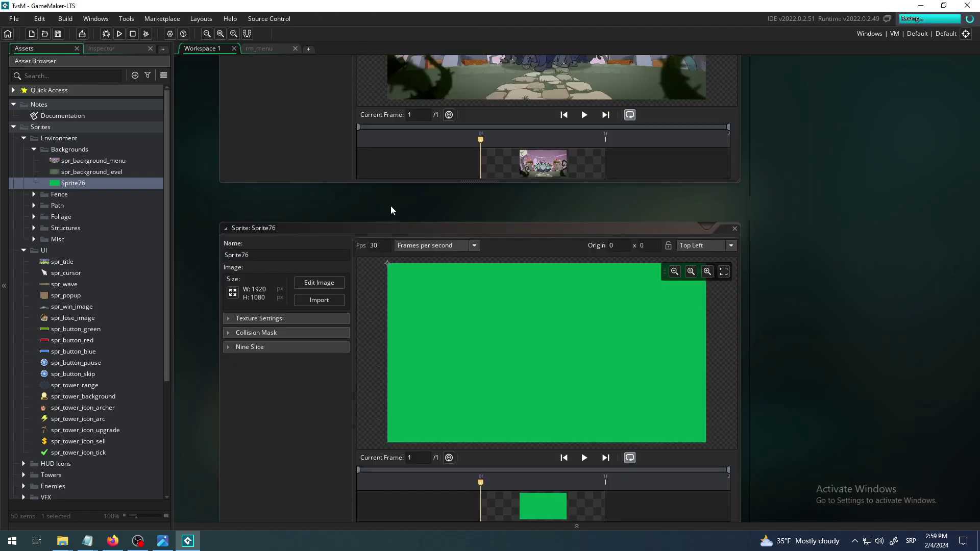
# Rename the green sprite as spr_bgd_custom
pyautogui.doubleClick(224, 255)
pyautogui.write('sw')
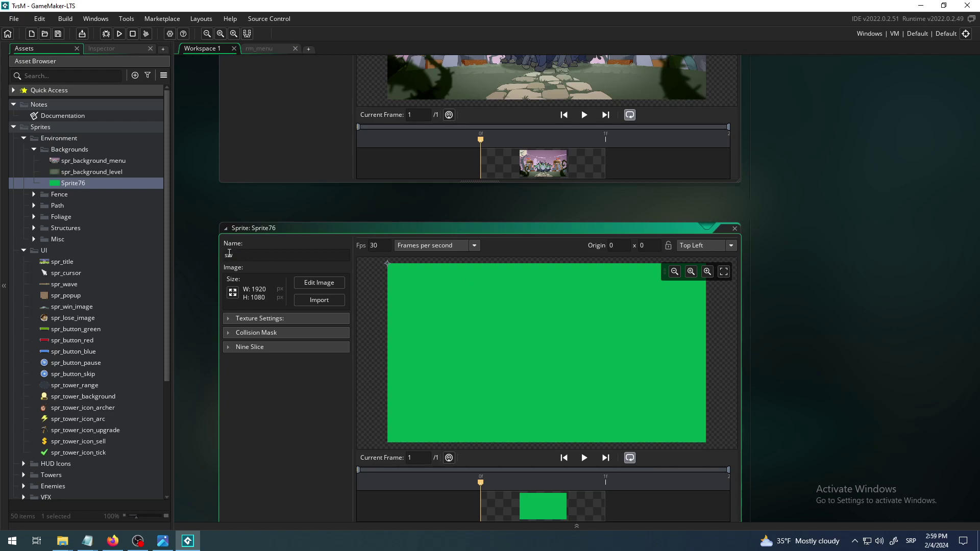
pyautogui.press('BackSpace')
pyautogui.write('pr?bgd')
pyautogui.press('Left')
pyautogui.press('Left')
pyautogui.press('Left')
pyautogui.press('BackSpace')
pyautogui.write('_custom')
pyautogui.press('Return')
pyautogui.click(872, 307)
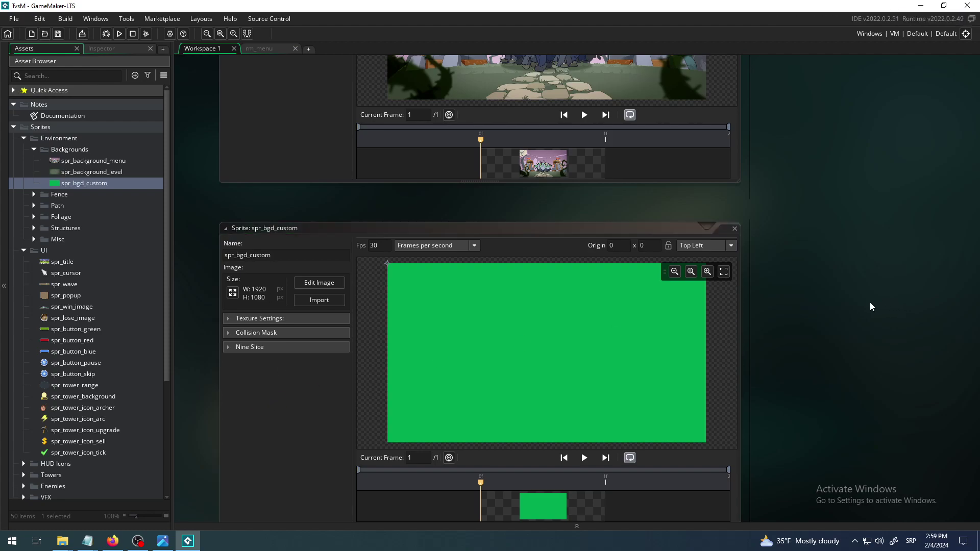
# Return to the rm_menu room and select its Background layer in the layer inspector
pyautogui.scroll(-2, 833, 289)
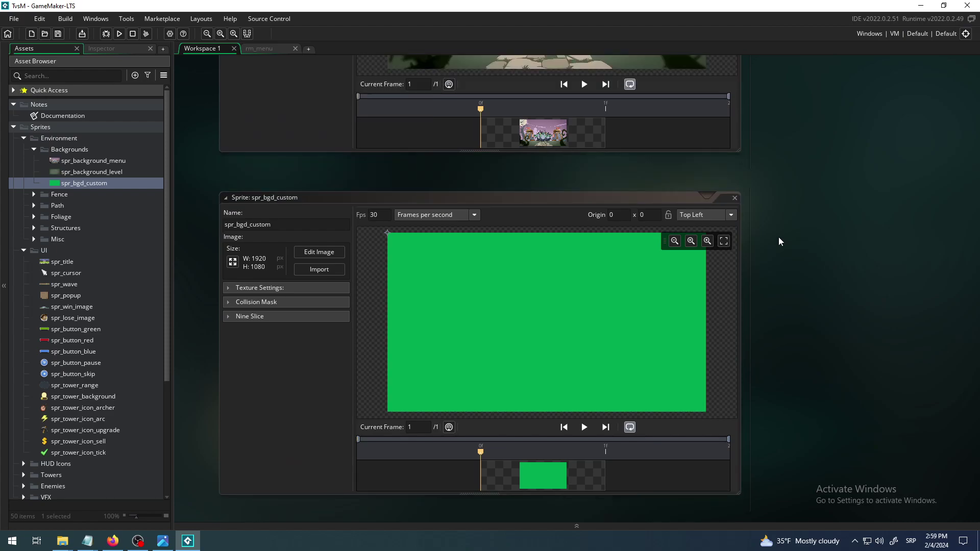
pyautogui.scroll(4, 801, 211)
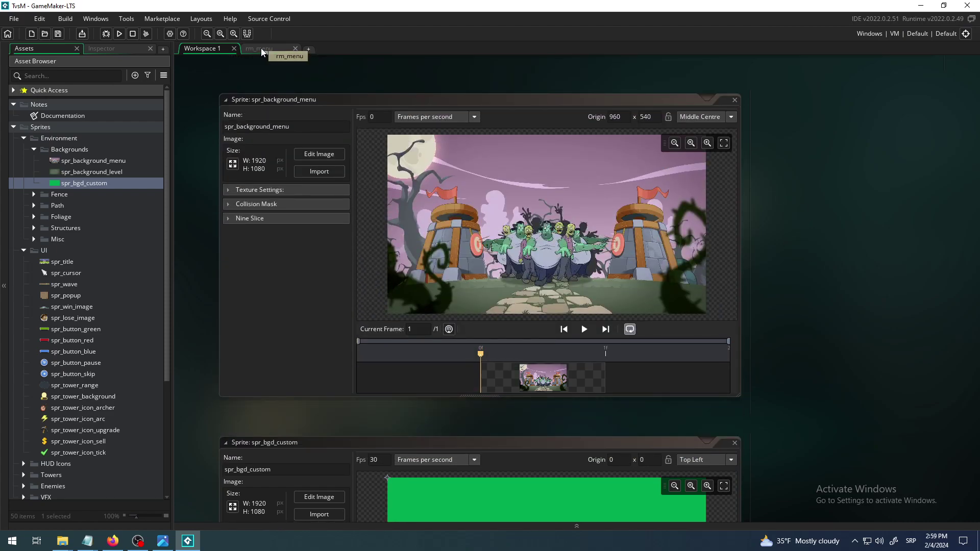
pyautogui.click(261, 49)
pyautogui.click(125, 48)
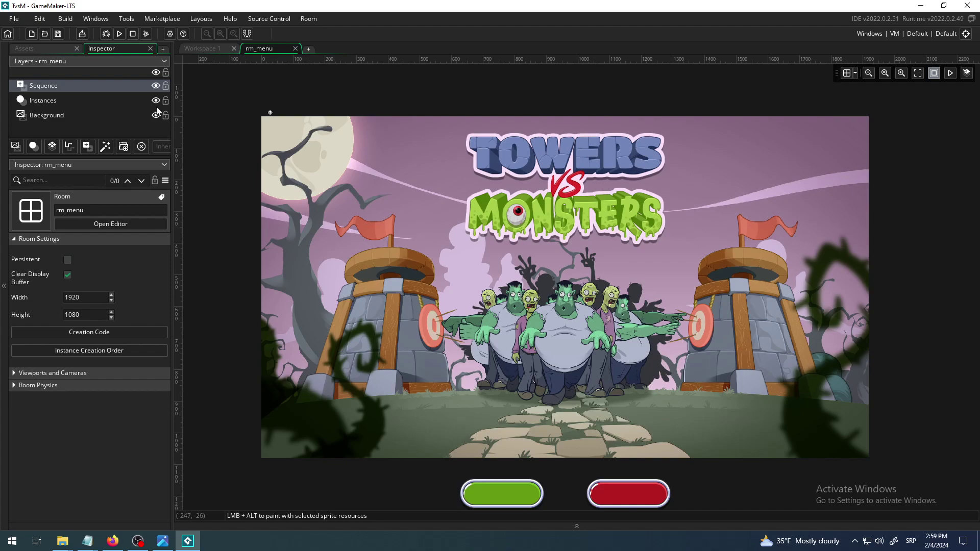
pyautogui.click(46, 116)
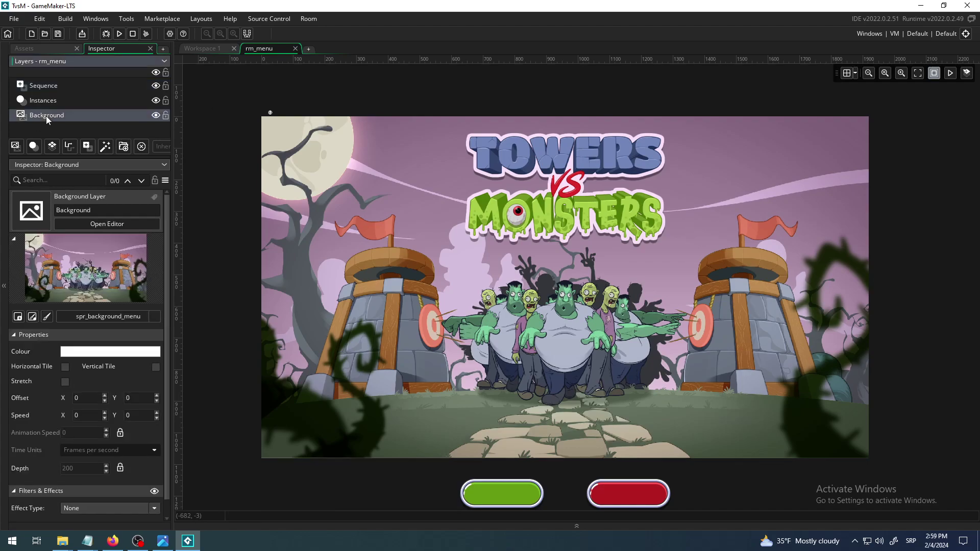
pyautogui.click(51, 100)
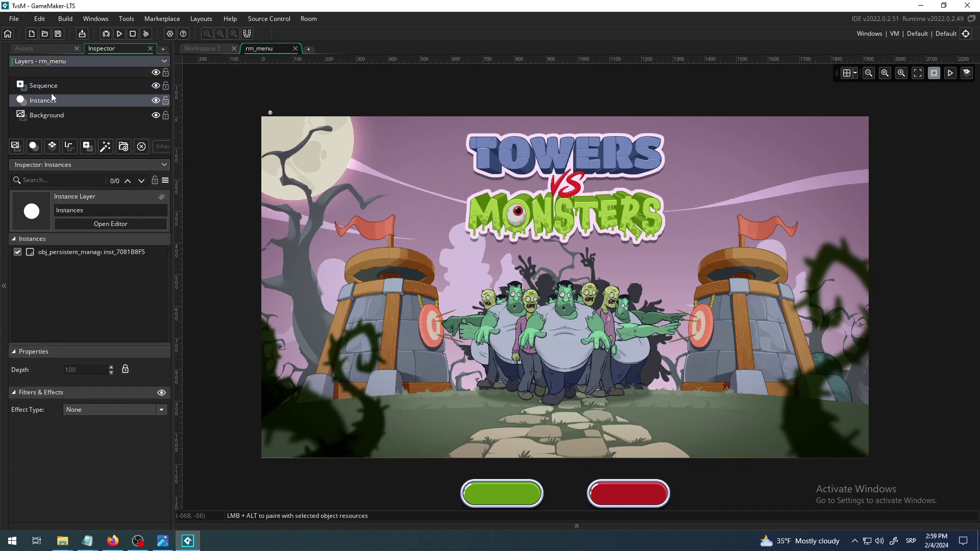
pyautogui.click(54, 87)
pyautogui.click(51, 116)
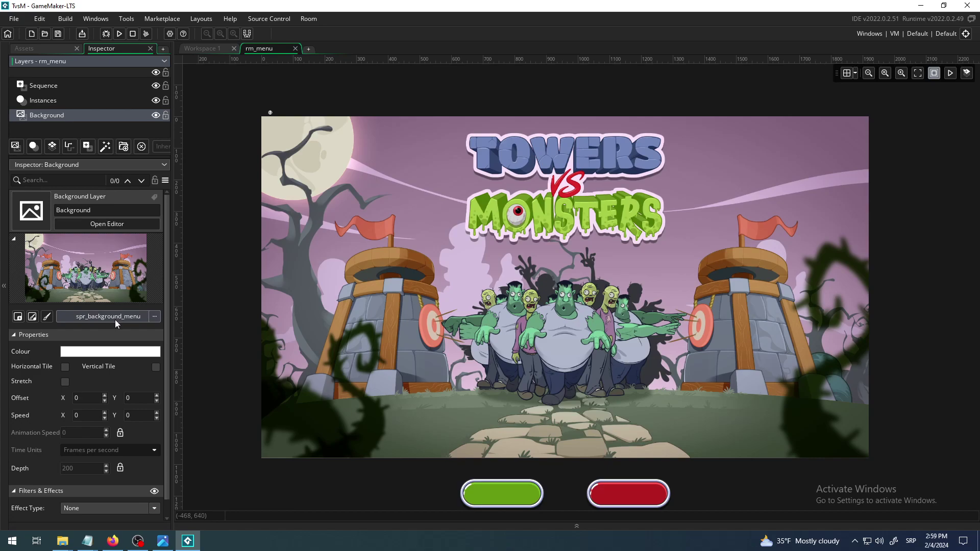
# Assign spr_bgd_custom from the Environment Backgrounds folder as the Background layer's sprite and run the game to check the menu
pyautogui.click(154, 318)
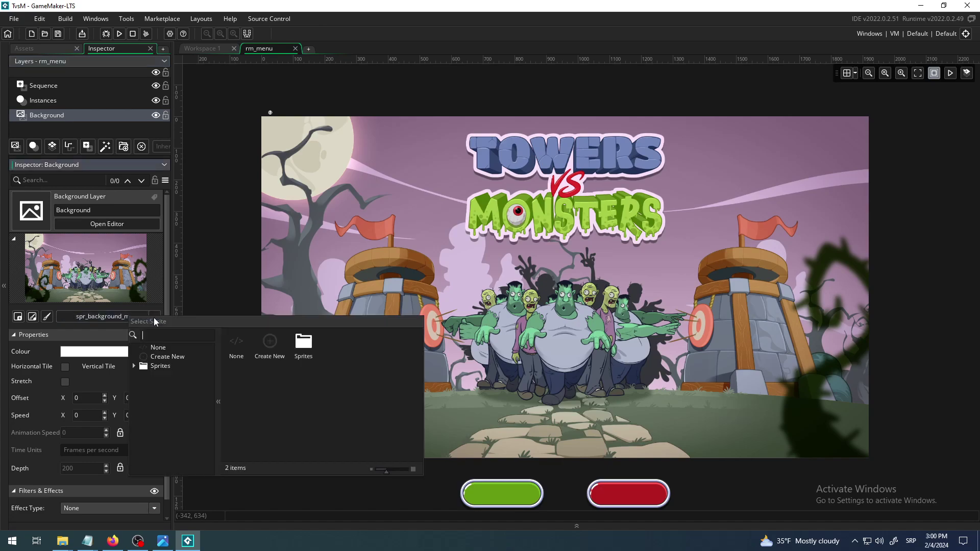
pyautogui.doubleClick(304, 350)
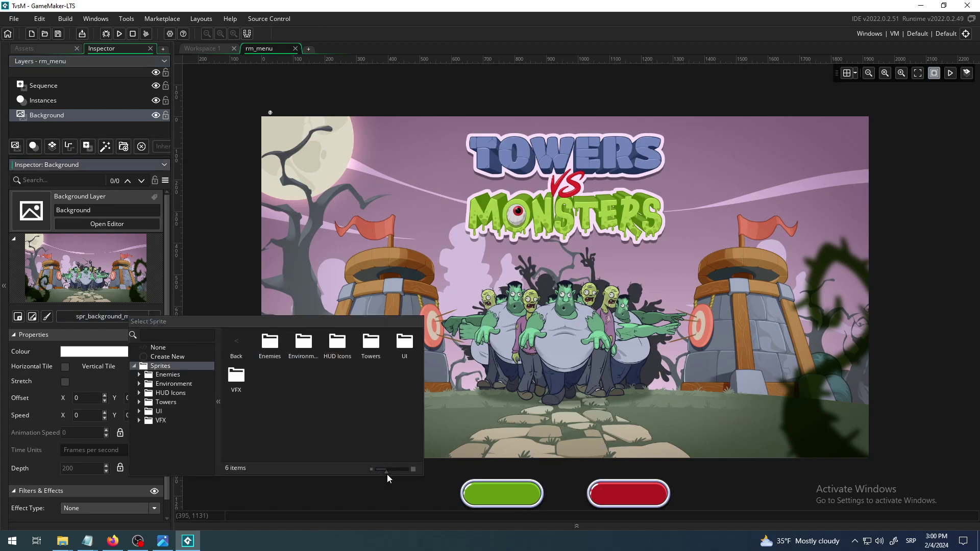
pyautogui.moveTo(386, 470); pyautogui.dragTo(408, 470)
pyautogui.moveTo(319, 321); pyautogui.dragTo(677, 91)
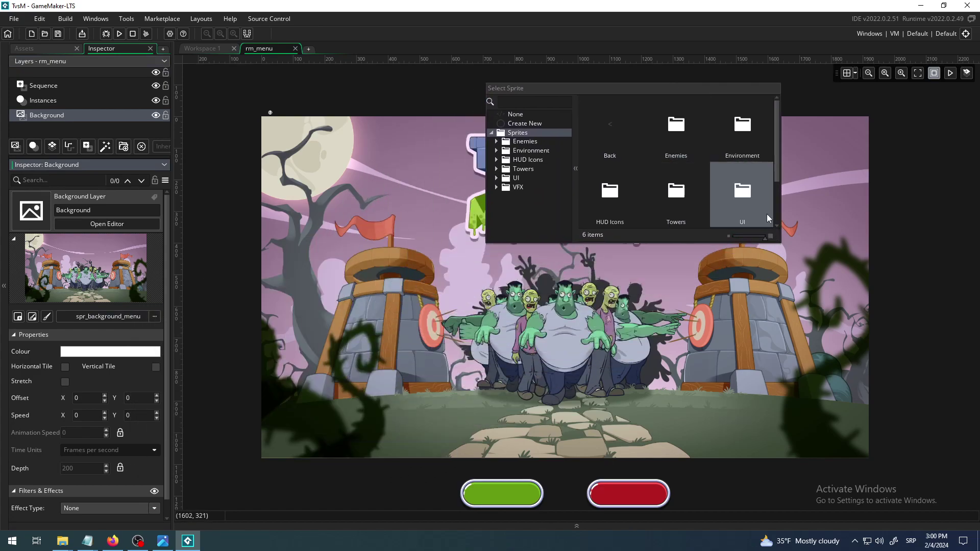
pyautogui.doubleClick(742, 128)
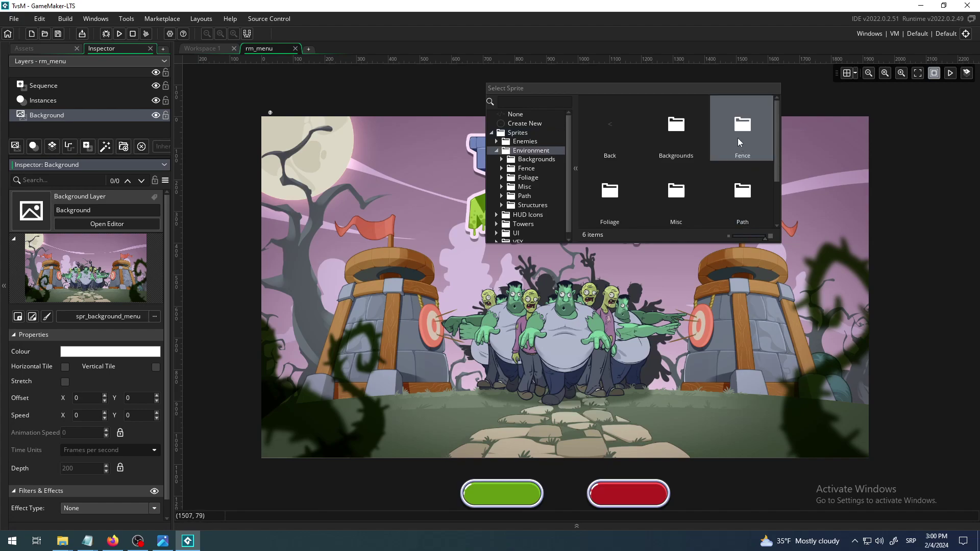
pyautogui.doubleClick(615, 123)
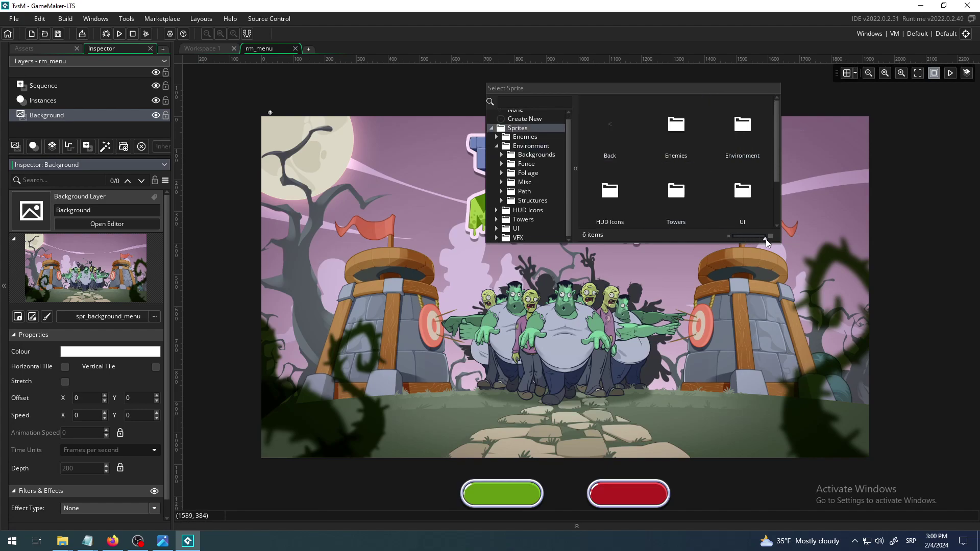
pyautogui.moveTo(780, 241); pyautogui.dragTo(898, 242)
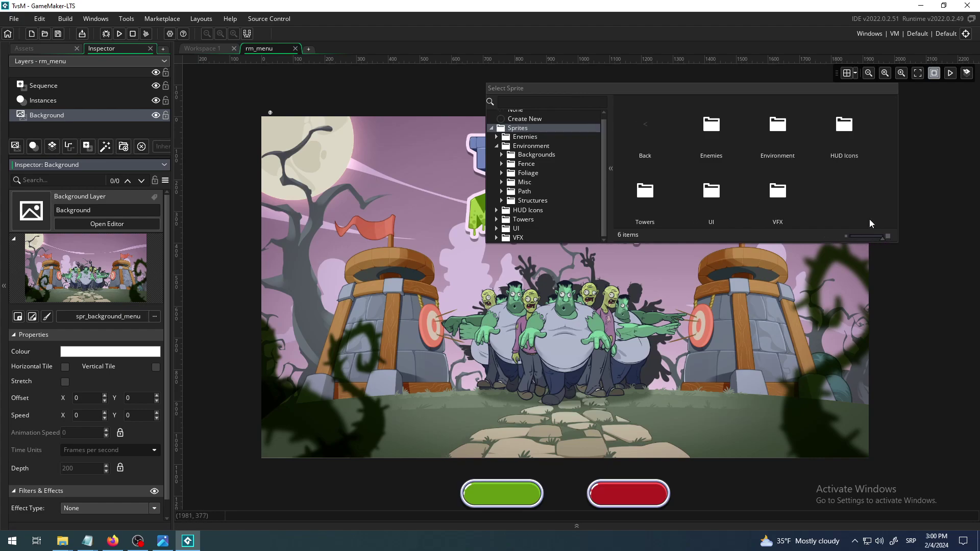
pyautogui.doubleClick(782, 136)
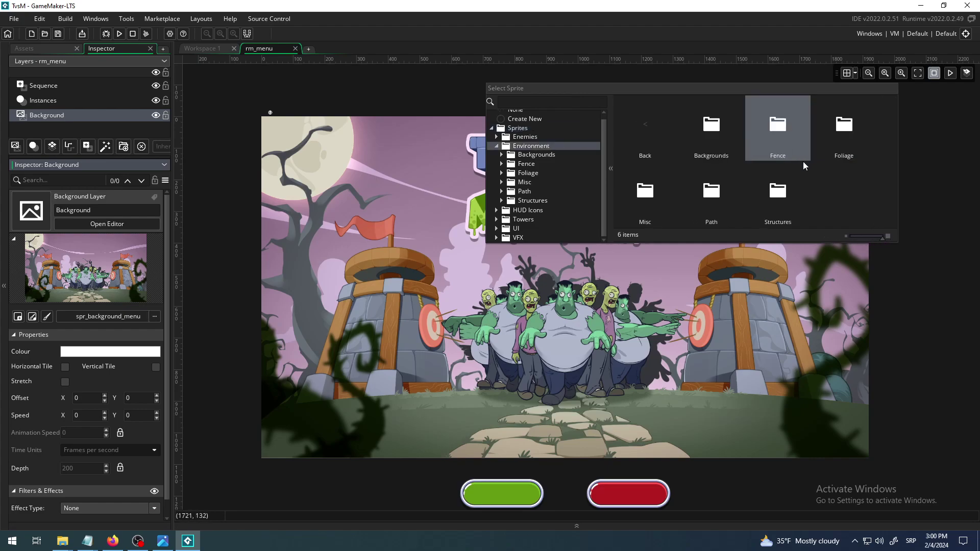
pyautogui.doubleClick(710, 133)
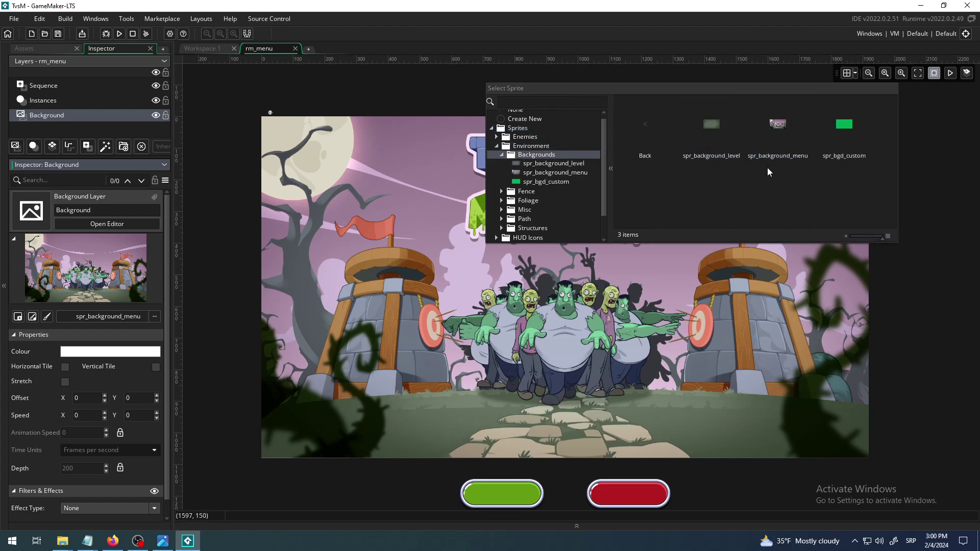
pyautogui.click(845, 128)
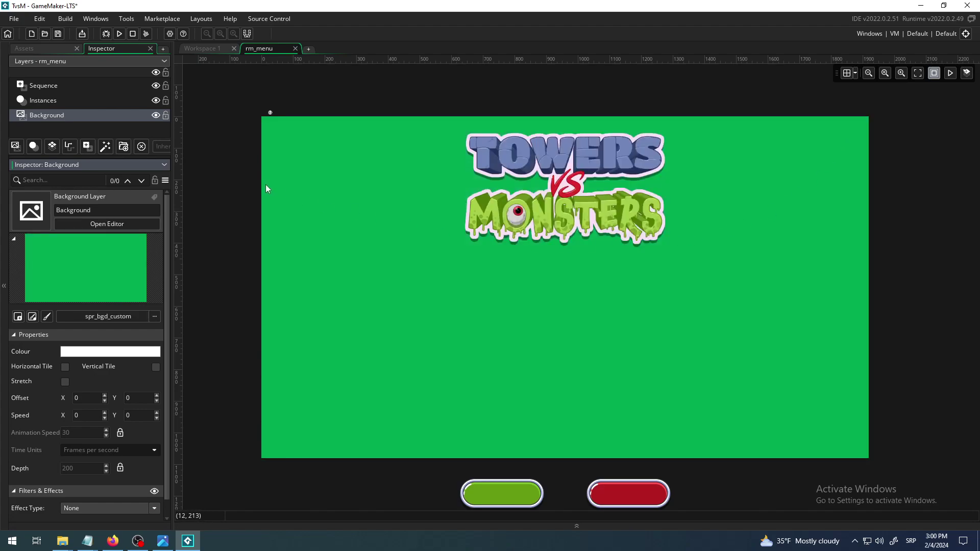
pyautogui.click(119, 33)
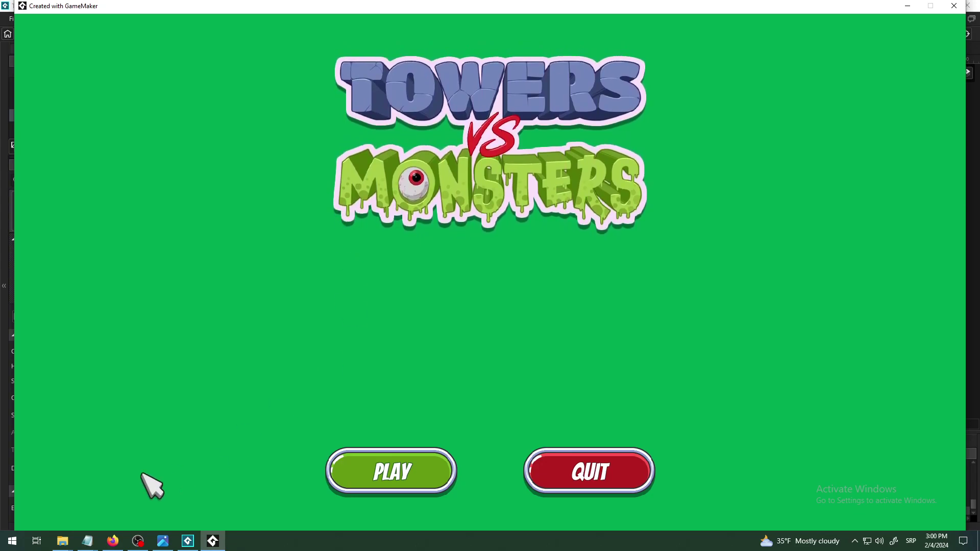
pyautogui.click(138, 541)
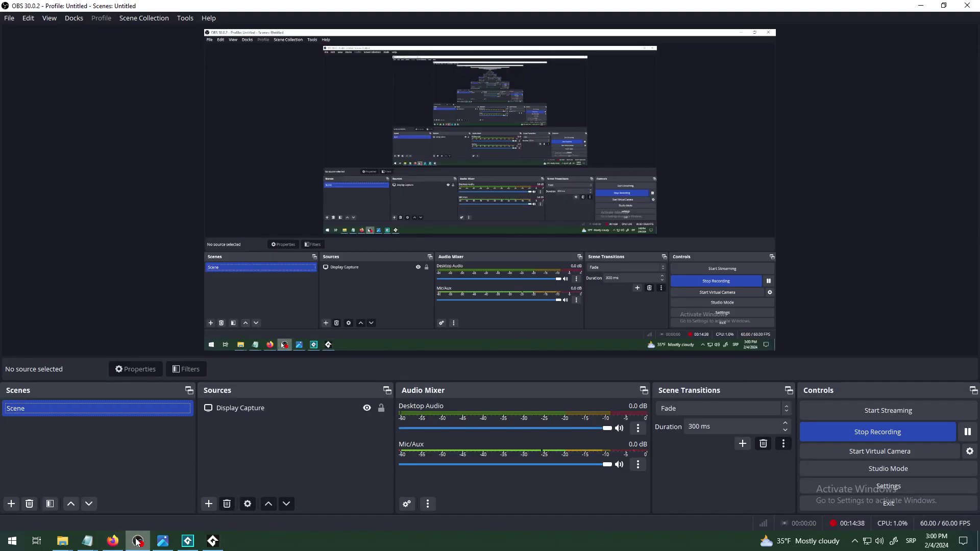
pyautogui.click(187, 543)
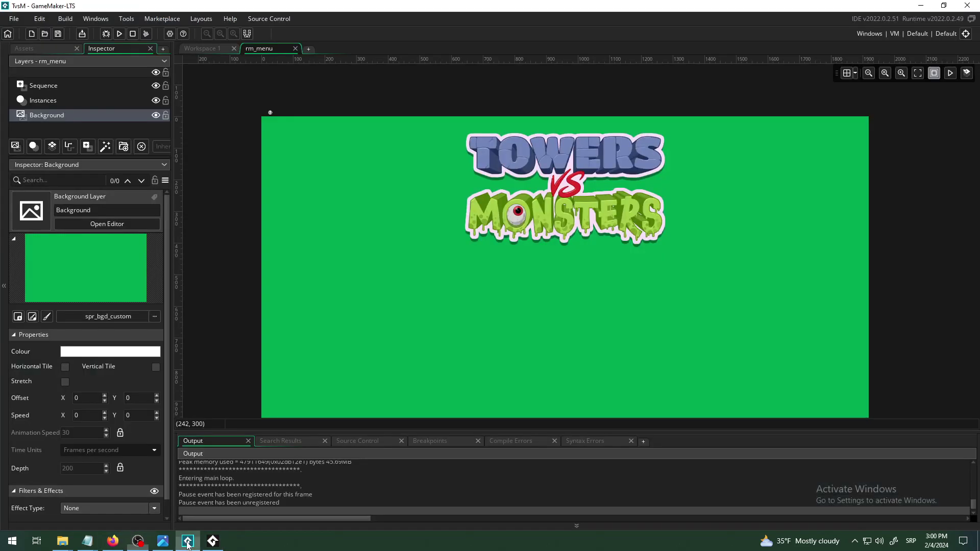
pyautogui.click(211, 542)
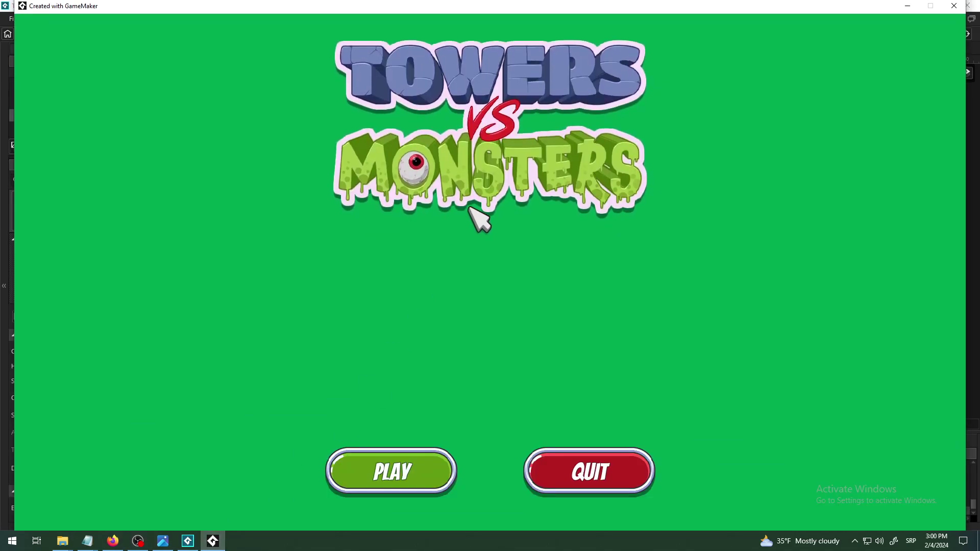
# Move the running game window aside, close it, and collapse the output pane below the rm_menu room
pyautogui.moveTo(600, 5)
pyautogui.mouseDown()
pyautogui.moveTo(597, 39)
pyautogui.moveTo(602, 14)
pyautogui.mouseUp()
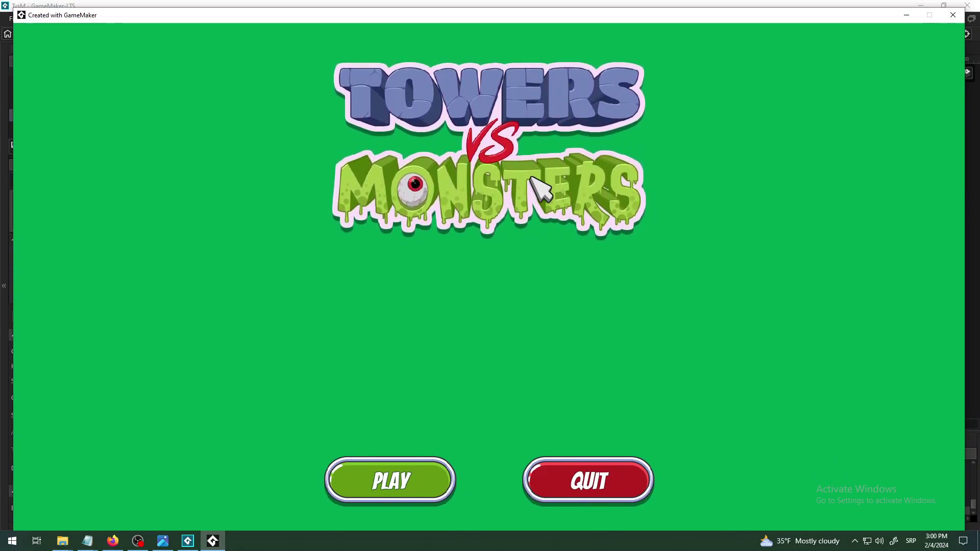
pyautogui.moveTo(745, 16); pyautogui.dragTo(686, 110)
pyautogui.click(885, 107)
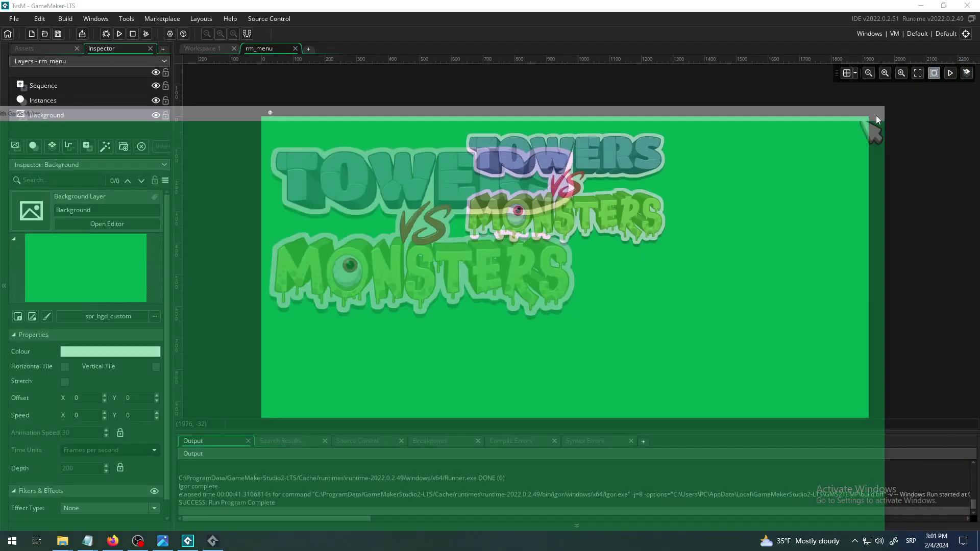
pyautogui.click(433, 527)
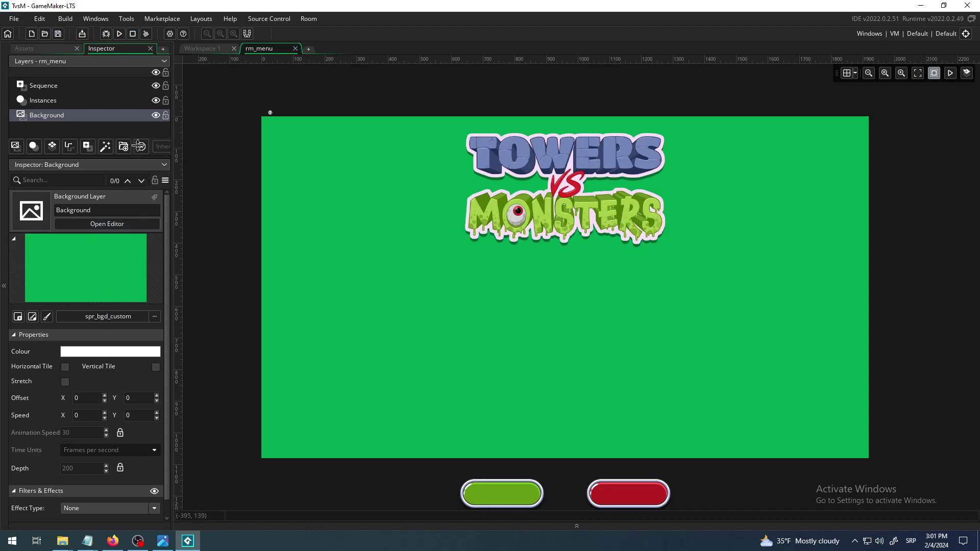
# Review the Documentation note in Workspace 1 on creating levels and changing starting variables, and return to the rm_menu room
pyautogui.click(211, 50)
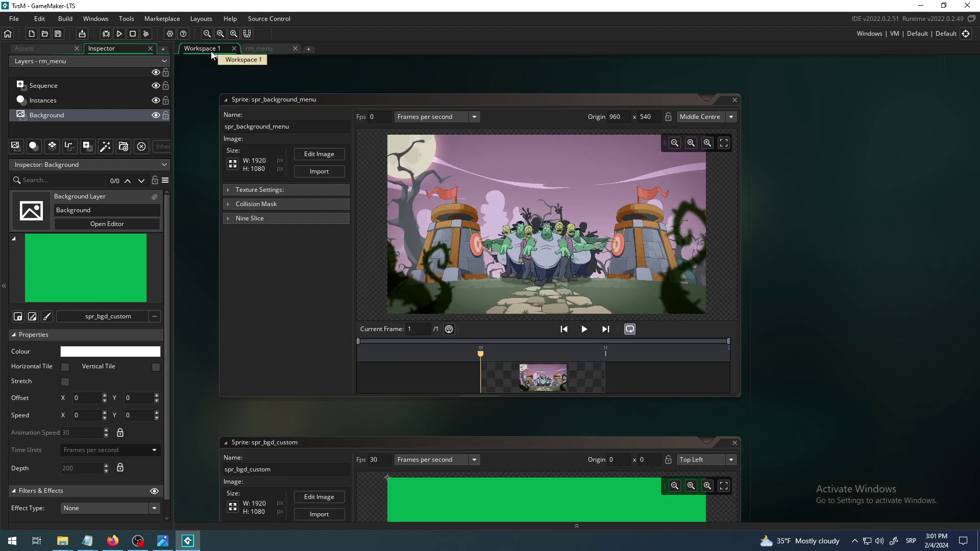
pyautogui.scroll(10, 203, 242)
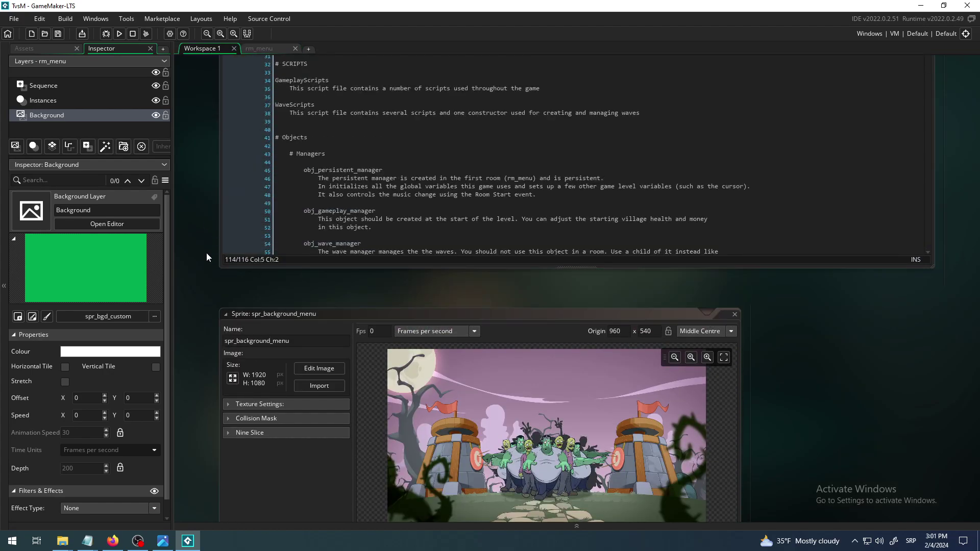
pyautogui.click(457, 284)
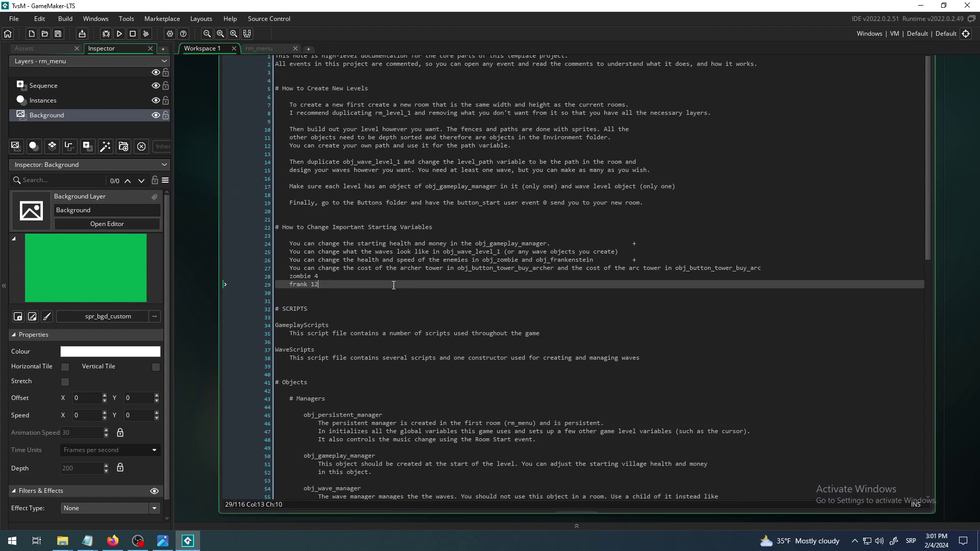
pyautogui.scroll(2, 194, 160)
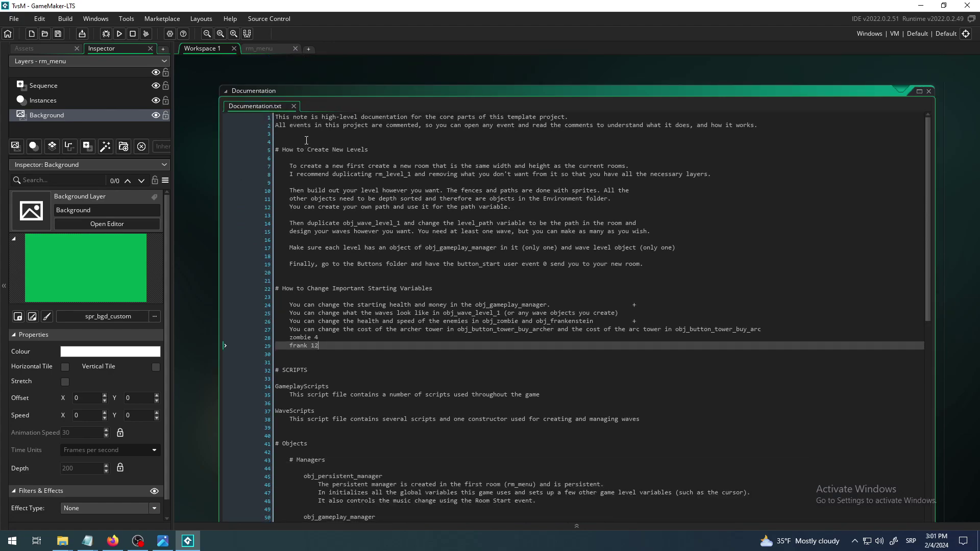
pyautogui.click(306, 141)
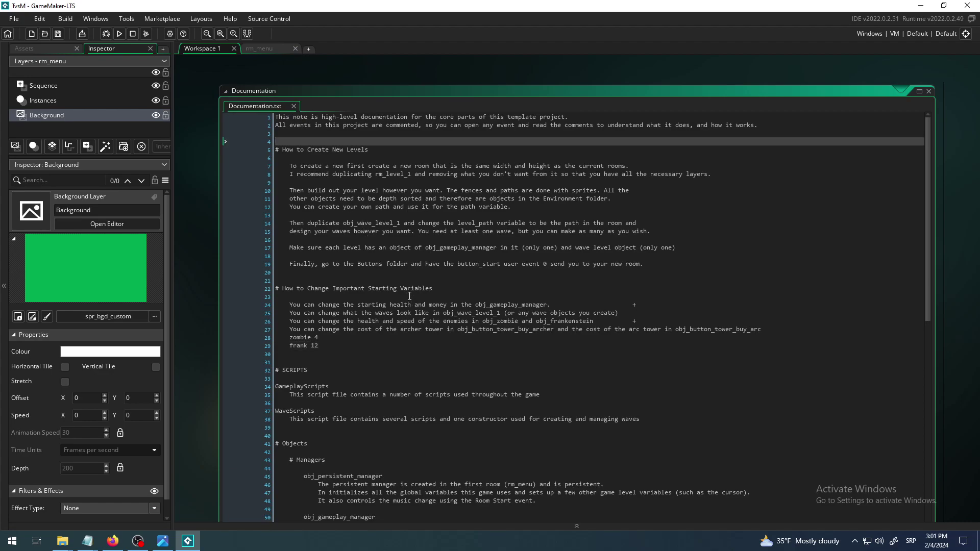
pyautogui.scroll(-1, 383, 285)
pyautogui.scroll(1, 383, 284)
pyautogui.scroll(-1, 202, 288)
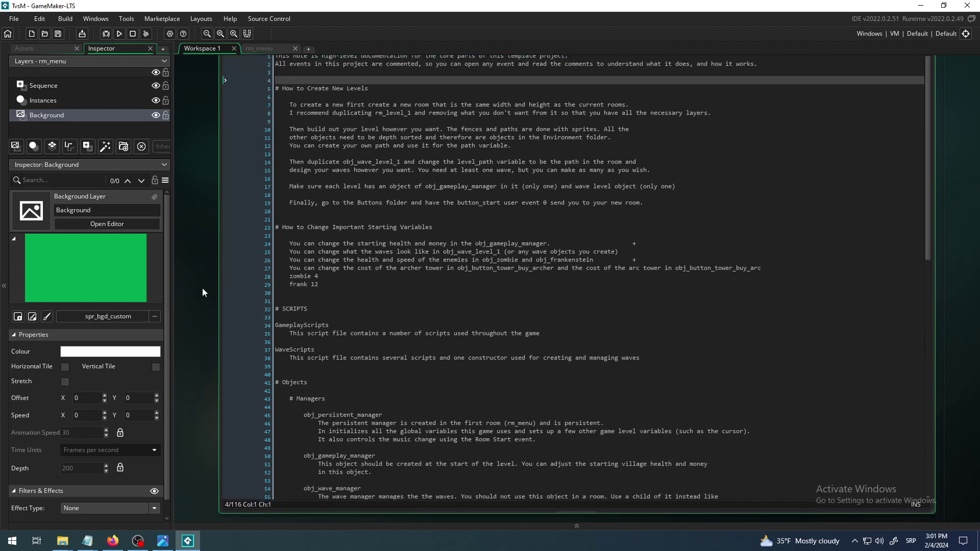
pyautogui.scroll(1, 202, 287)
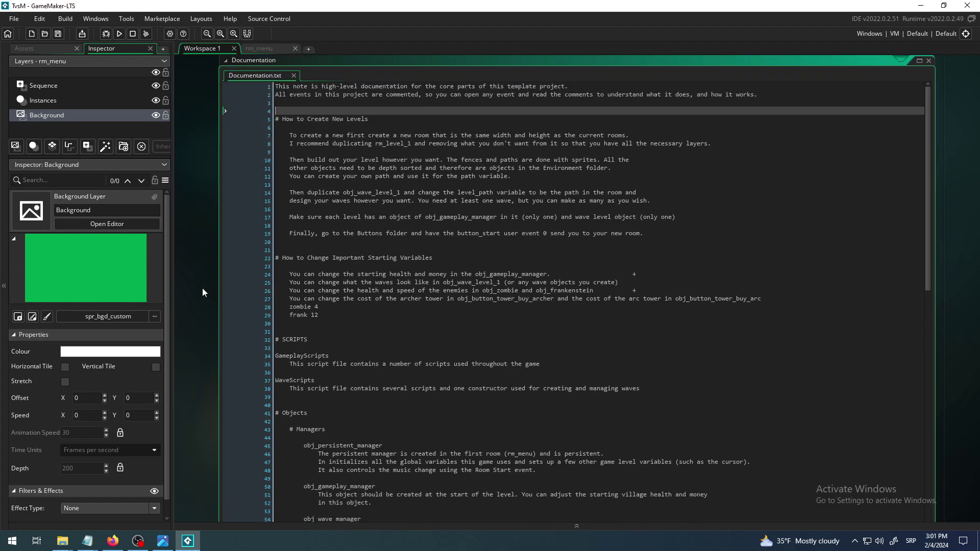
pyautogui.click(267, 48)
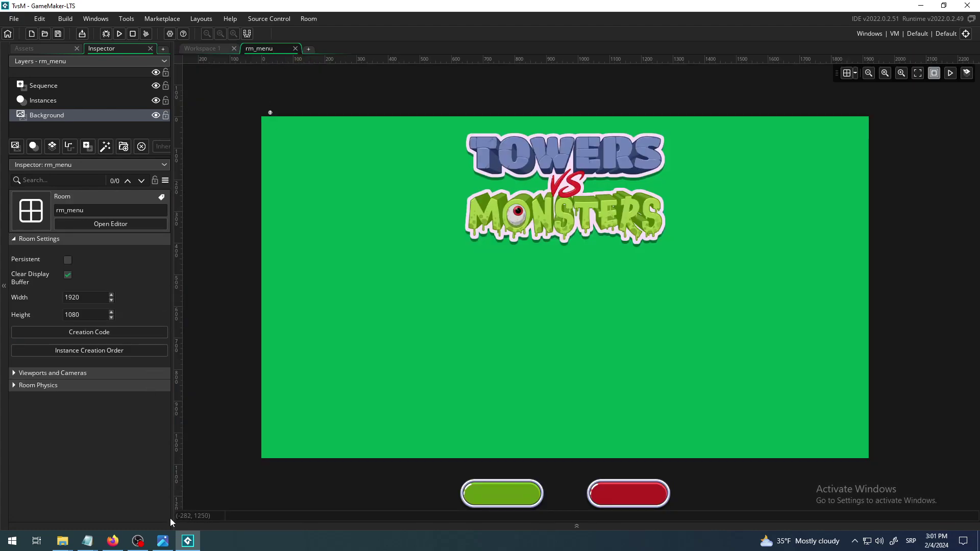
# Switch to the image viewer and examine the original menu background, its logo and its monsters in k4a_402.jpg
pyautogui.click(162, 540)
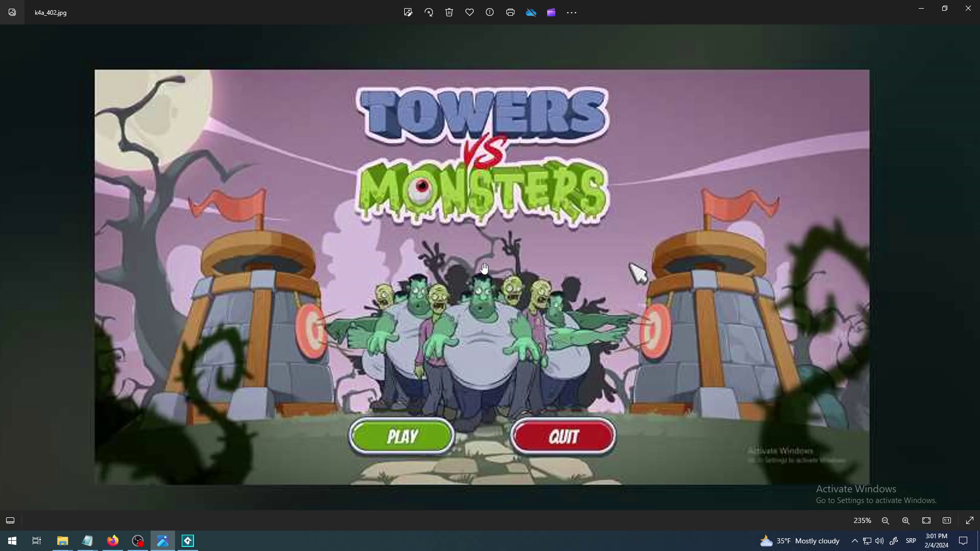
pyautogui.scroll(-2, 484, 268)
pyautogui.scroll(1, 487, 268)
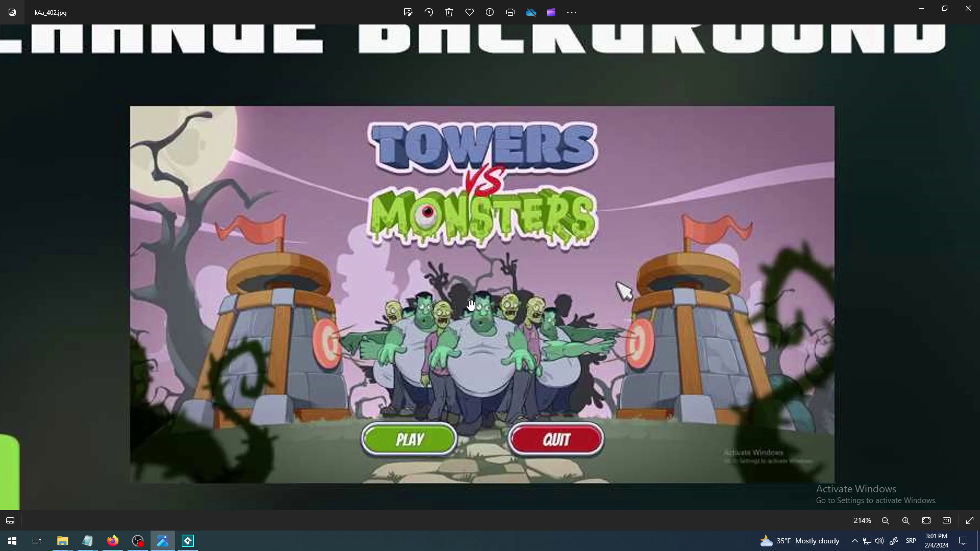
pyautogui.scroll(1, 472, 304)
pyautogui.moveTo(478, 300)
pyautogui.mouseDown()
pyautogui.moveTo(493, 251)
pyautogui.moveTo(473, 282)
pyautogui.mouseUp()
pyautogui.scroll(1, 451, 290)
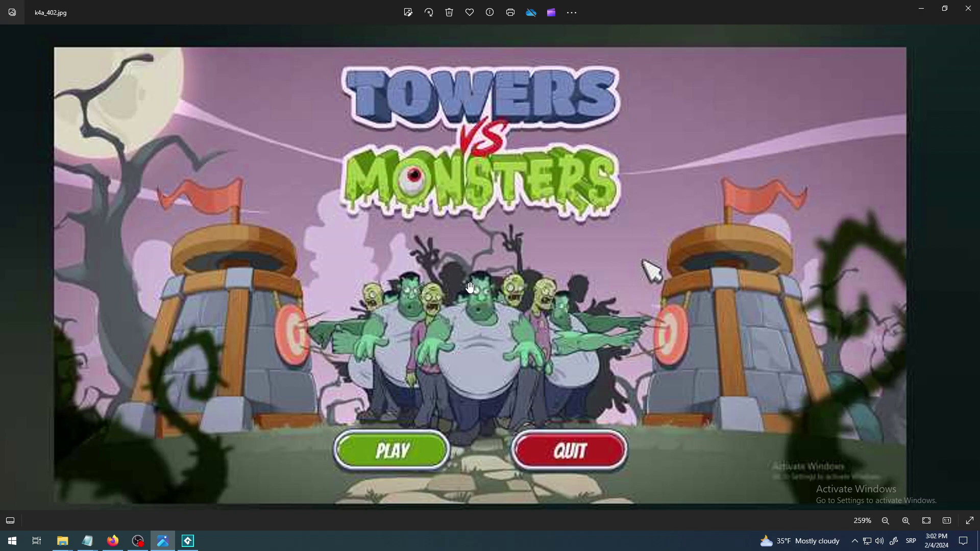
pyautogui.scroll(5, 470, 288)
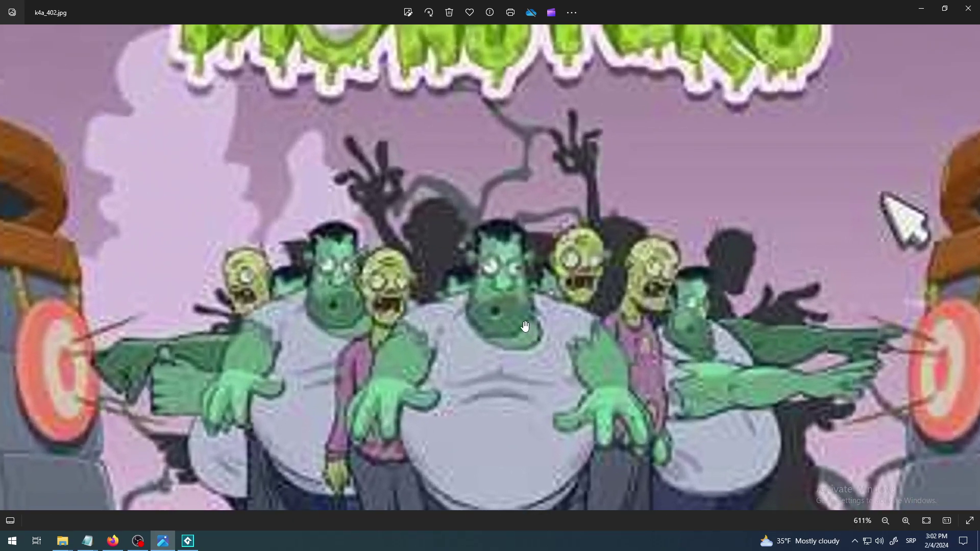
pyautogui.scroll(-6, 525, 326)
pyautogui.scroll(6, 474, 454)
pyautogui.scroll(2, 482, 433)
pyautogui.scroll(-5, 490, 411)
pyautogui.scroll(-3, 510, 321)
pyautogui.scroll(2, 494, 329)
pyautogui.scroll(-1, 494, 331)
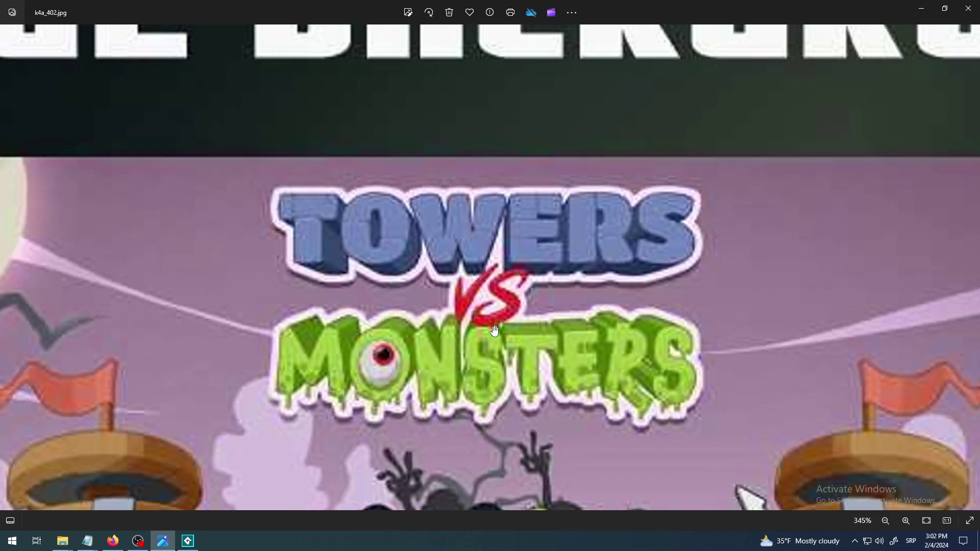
pyautogui.scroll(-3, 494, 331)
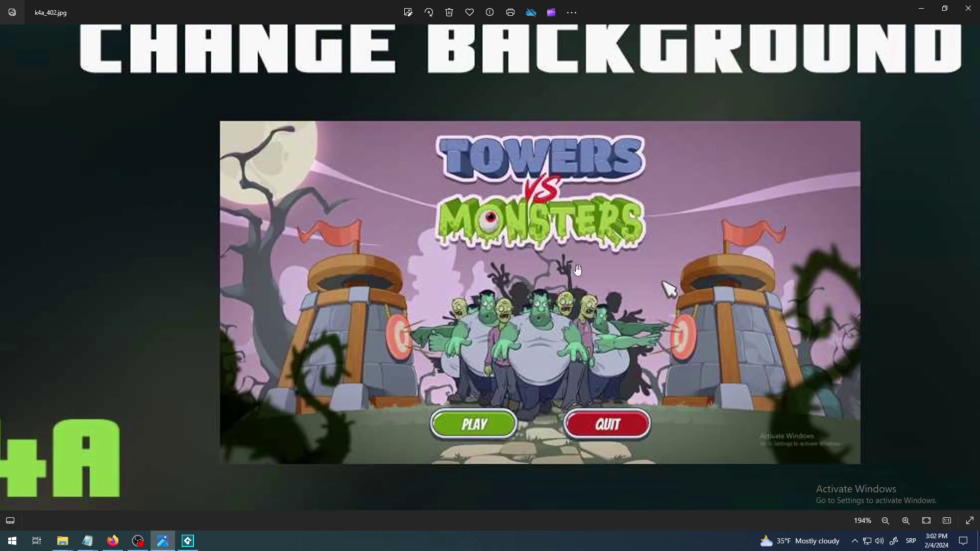
pyautogui.scroll(1, 577, 270)
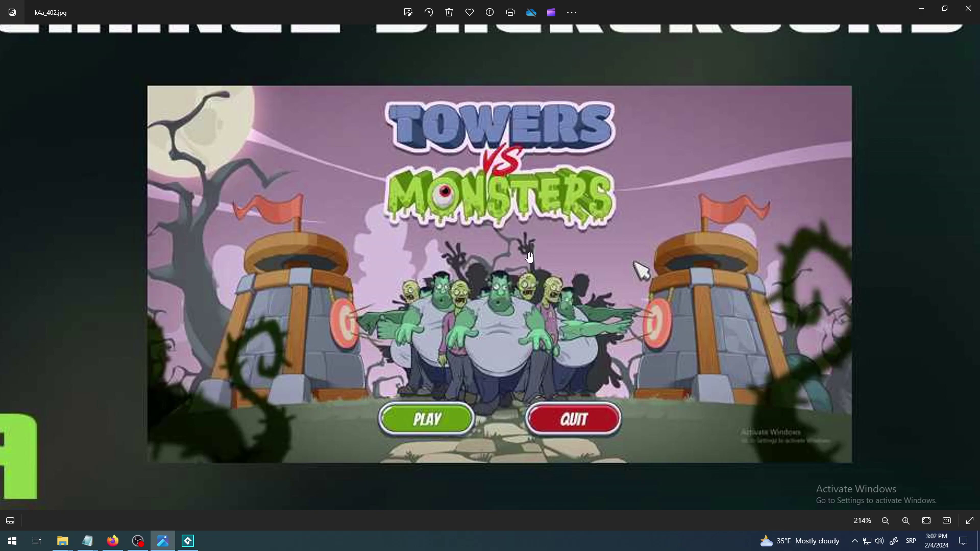
pyautogui.scroll(1, 494, 264)
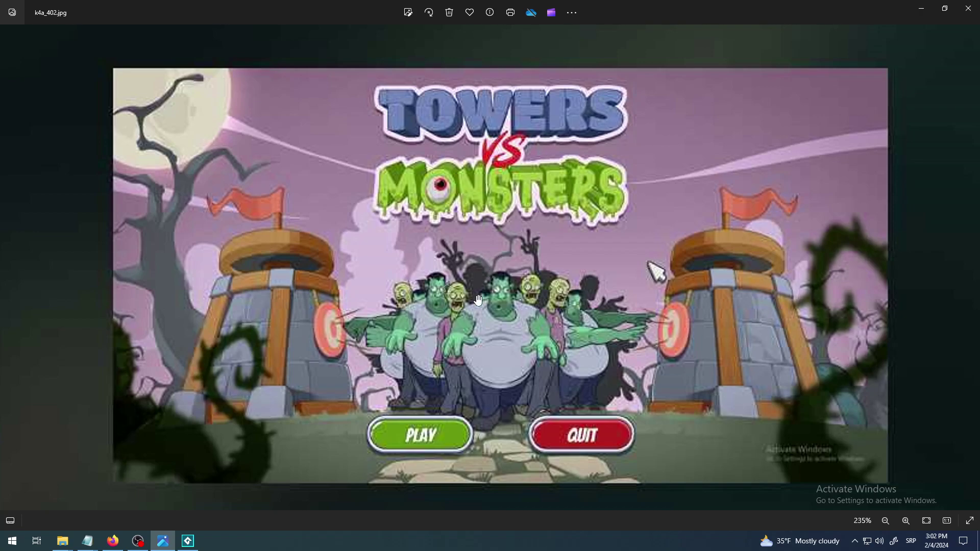
pyautogui.scroll(1, 528, 282)
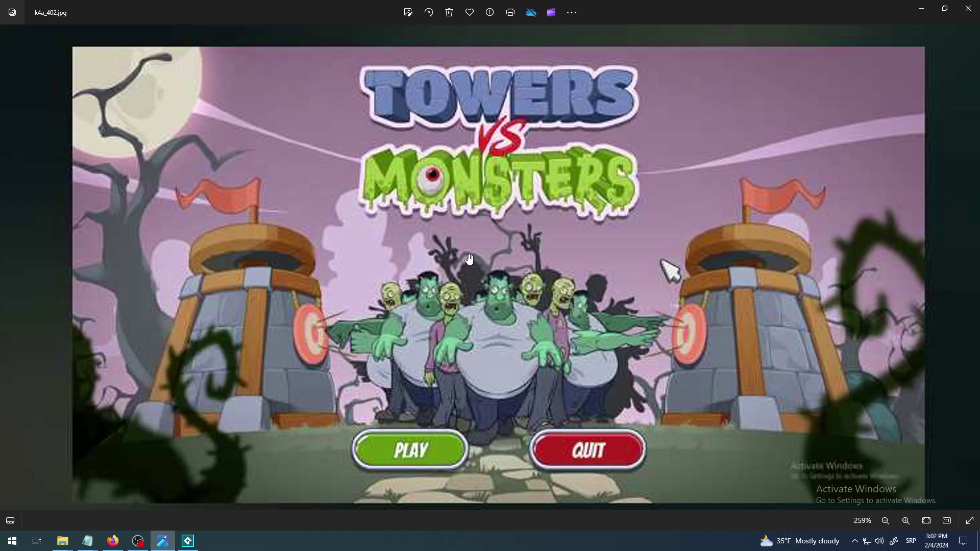
pyautogui.scroll(6, 469, 259)
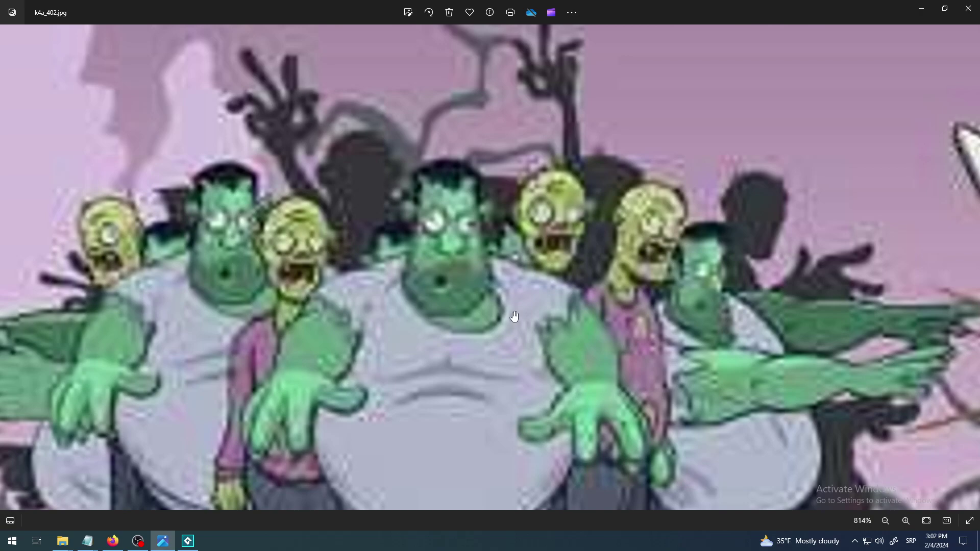
pyautogui.scroll(-5, 441, 283)
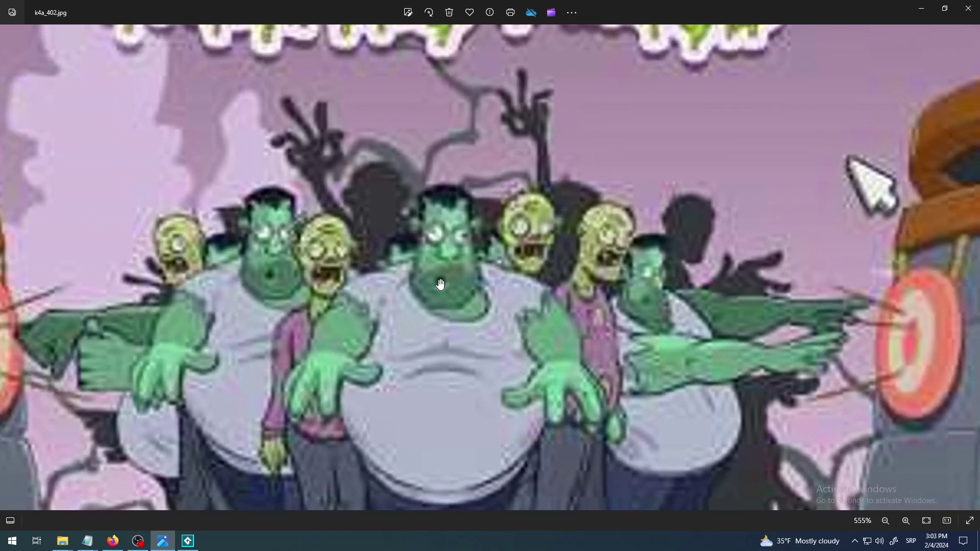
pyautogui.scroll(-1, 441, 283)
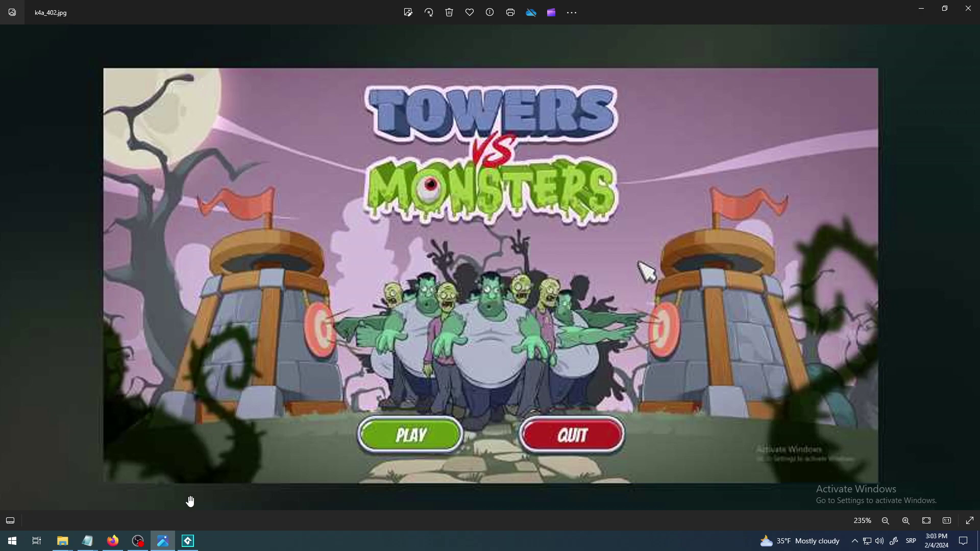
pyautogui.click(137, 541)
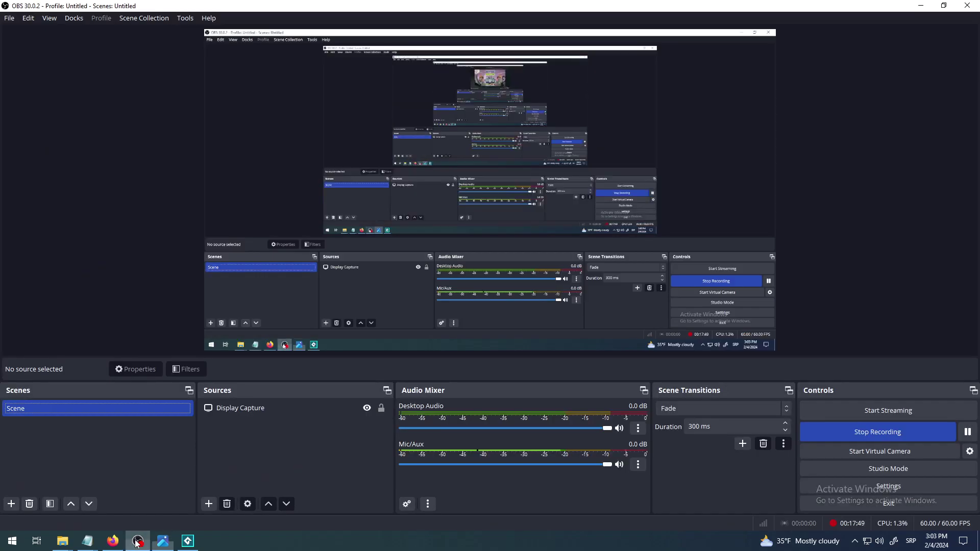
pyautogui.click(162, 540)
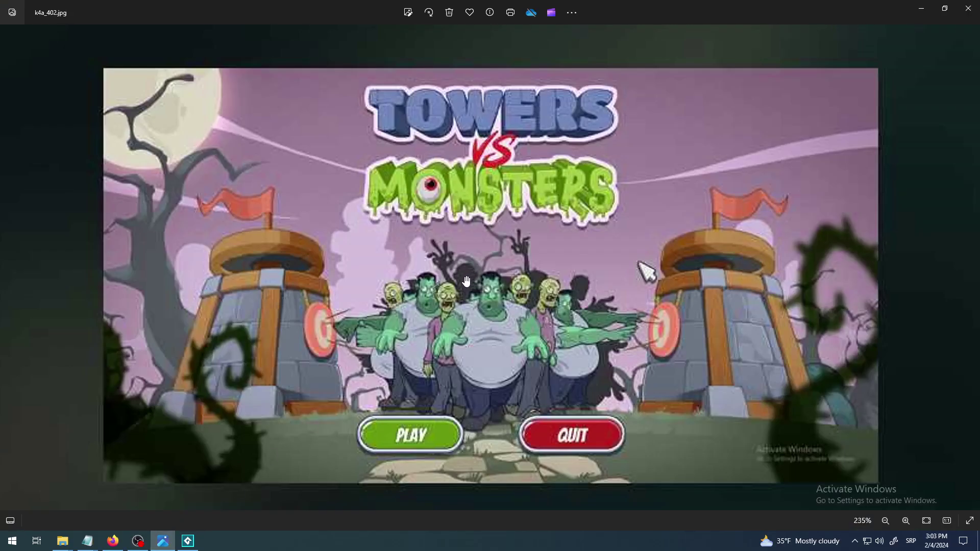